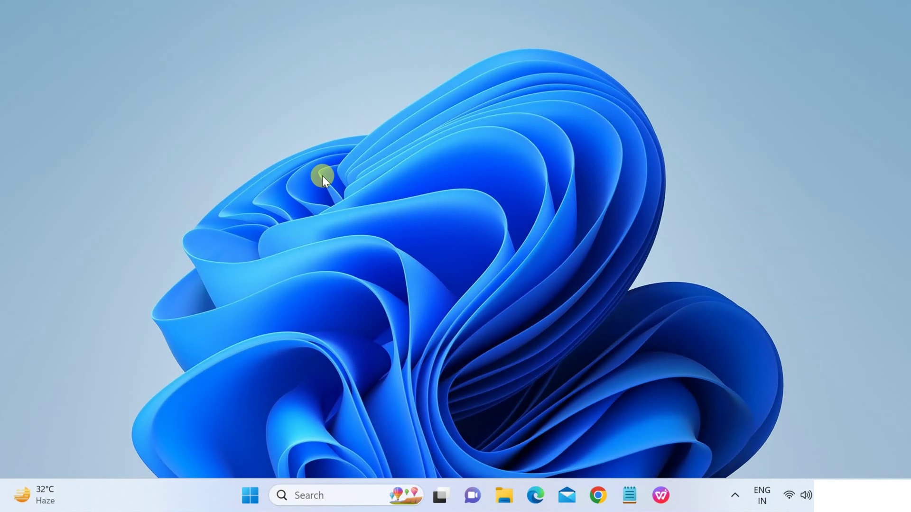
# Try pairing a Bluetooth device from Bluetooth and other devices settings, then close Settings
pyautogui.click(310, 494)
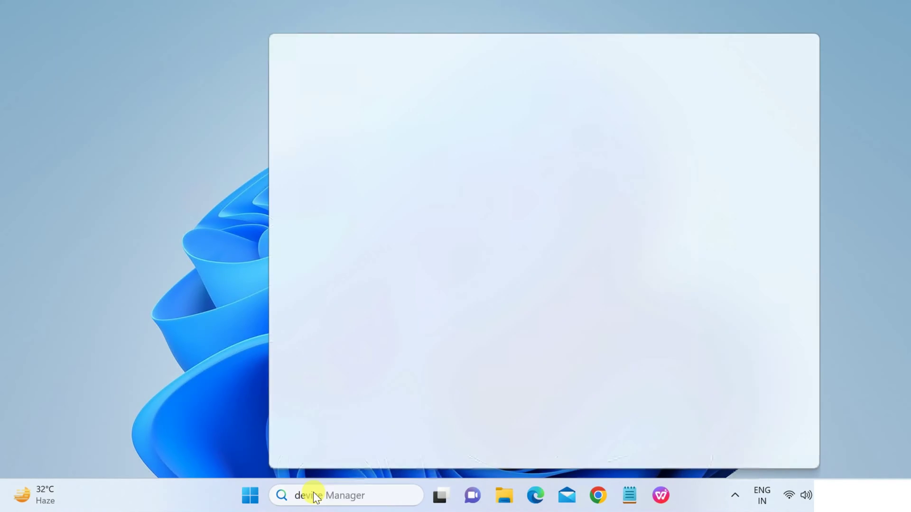
pyautogui.write('blue')
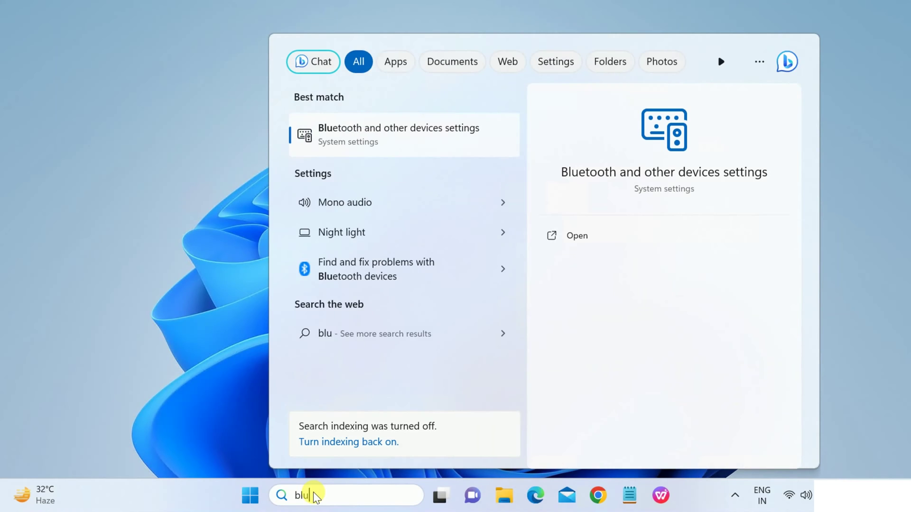
pyautogui.click(441, 137)
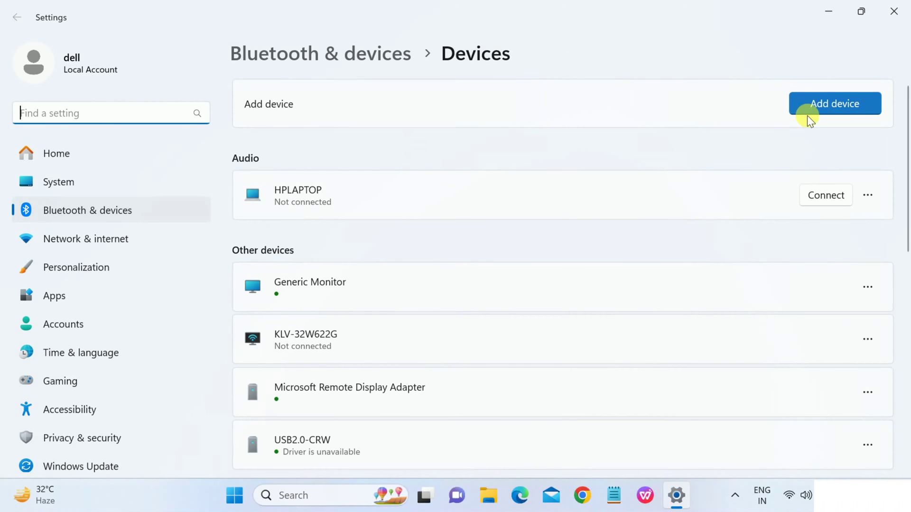
pyautogui.click(823, 103)
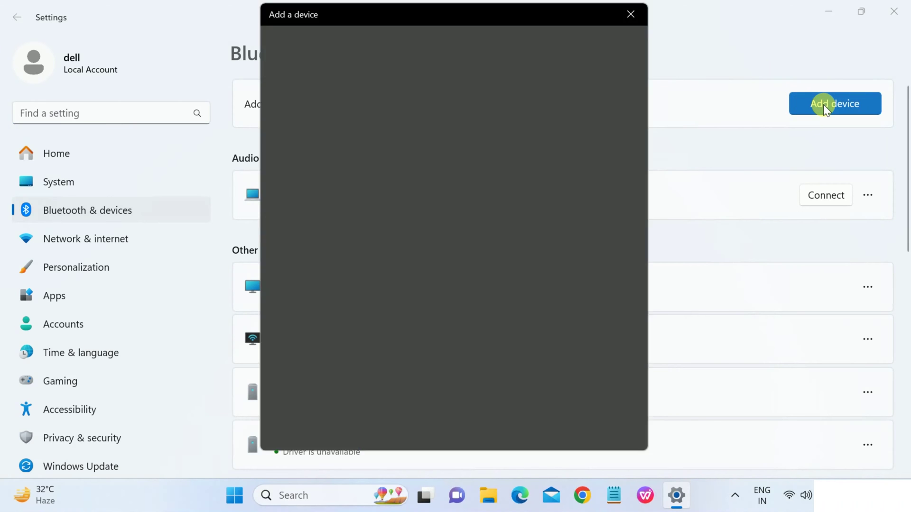
pyautogui.click(438, 132)
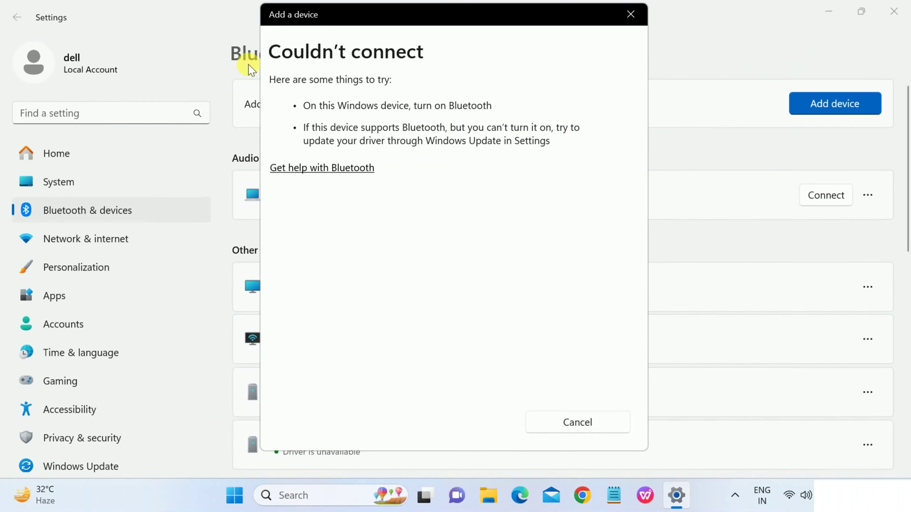
pyautogui.click(634, 15)
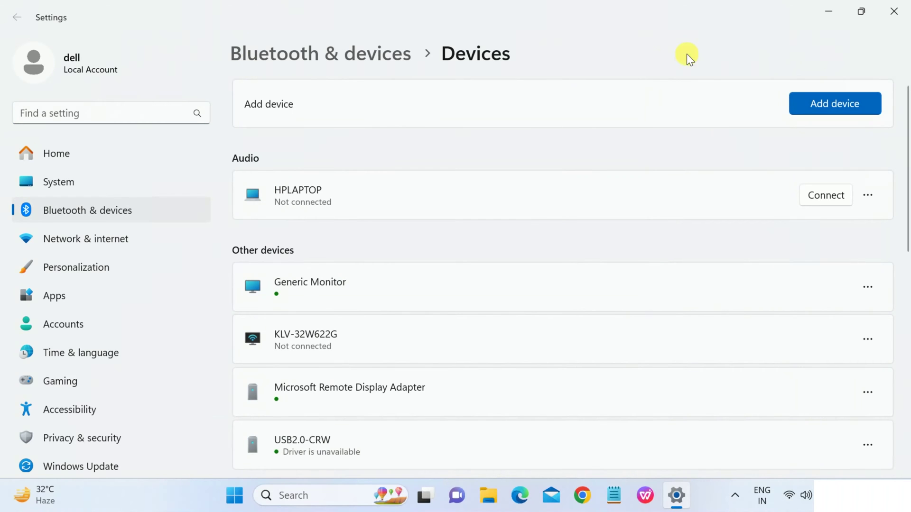
pyautogui.click(894, 10)
# Scan for hardware changes in Device Manager, then close it
pyautogui.click(322, 494)
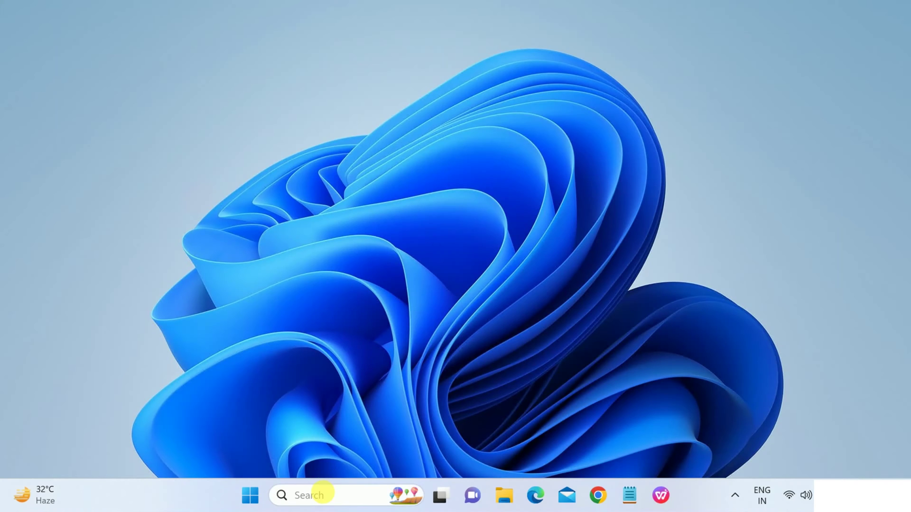
pyautogui.write('devi')
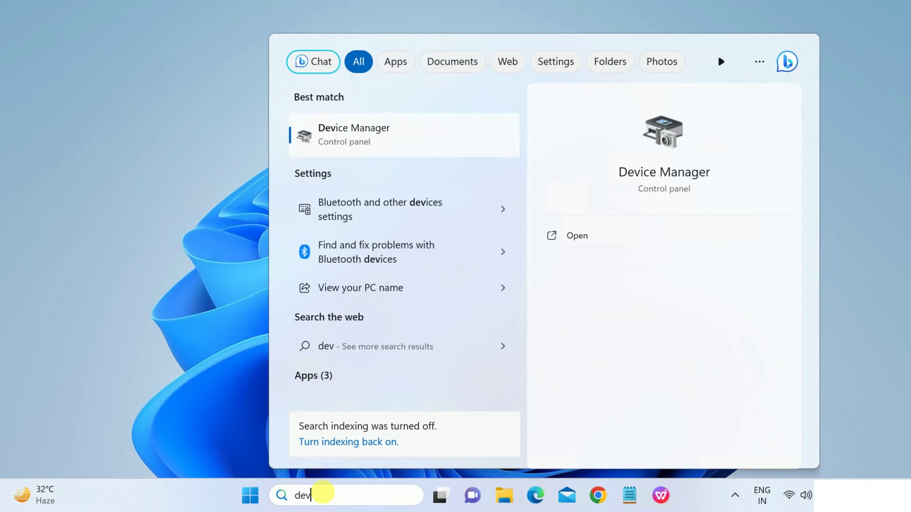
pyautogui.click(385, 135)
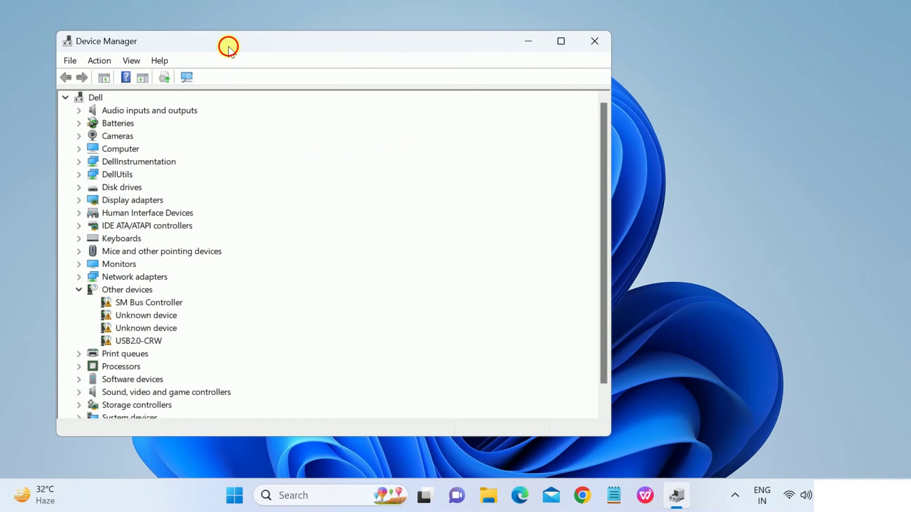
pyautogui.moveTo(228, 49); pyautogui.dragTo(338, 49)
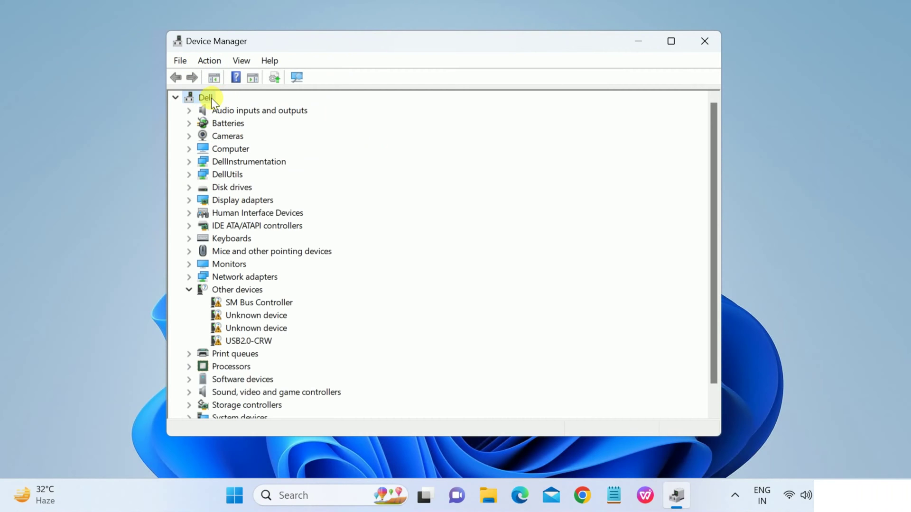
pyautogui.click(212, 62)
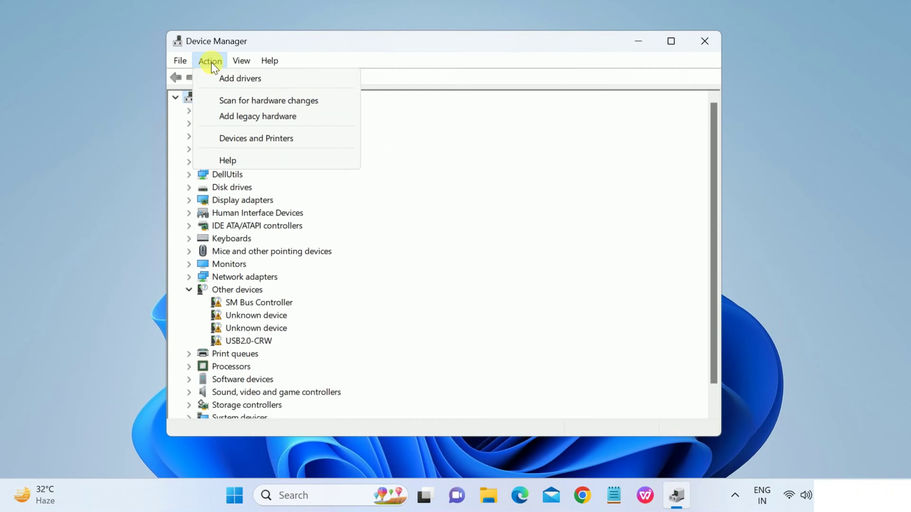
pyautogui.click(240, 102)
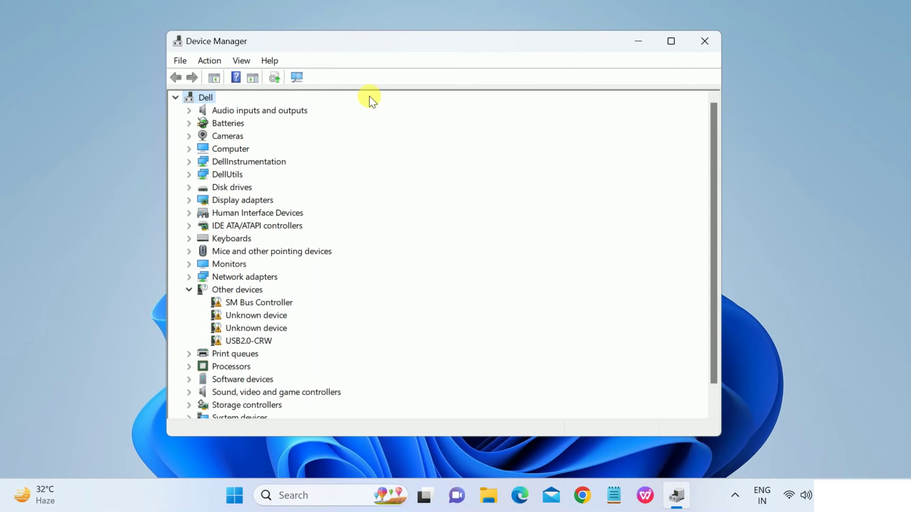
pyautogui.click(713, 48)
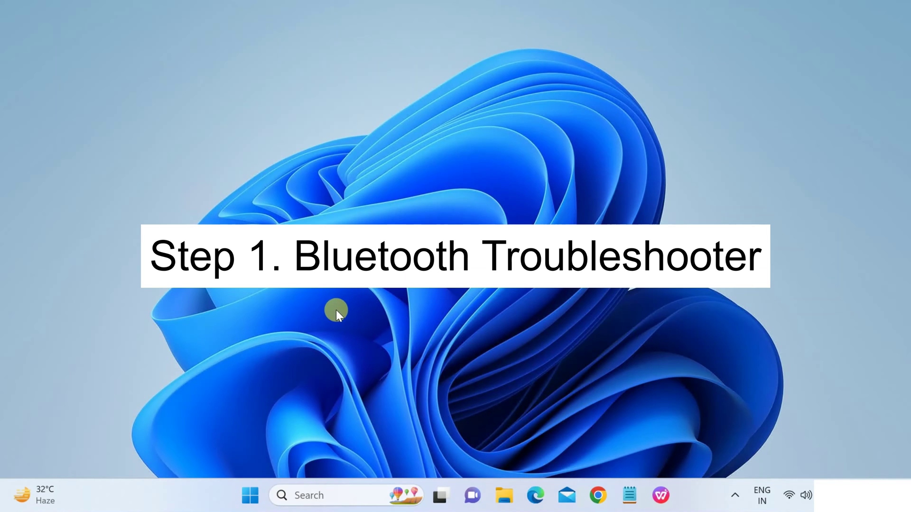
# Run the Bluetooth troubleshooter from Troubleshoot settings under Other troubleshooters
pyautogui.click(306, 495)
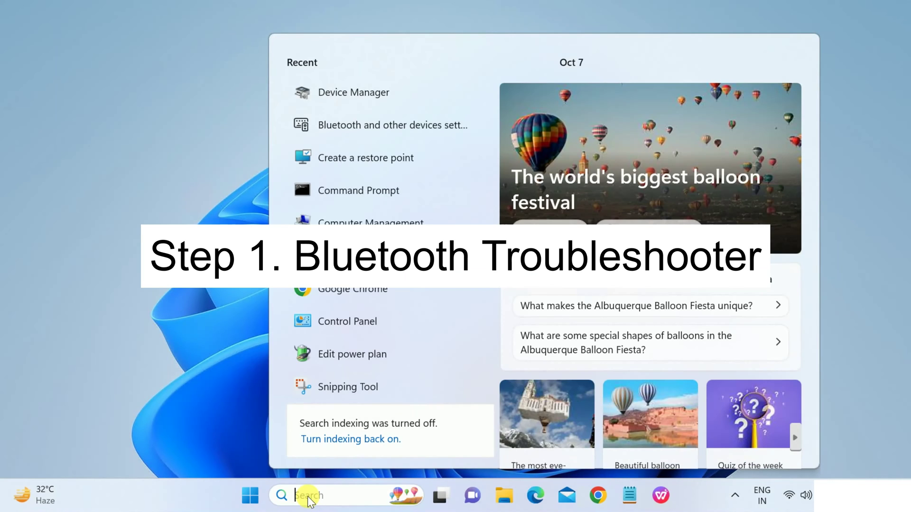
pyautogui.write('trou')
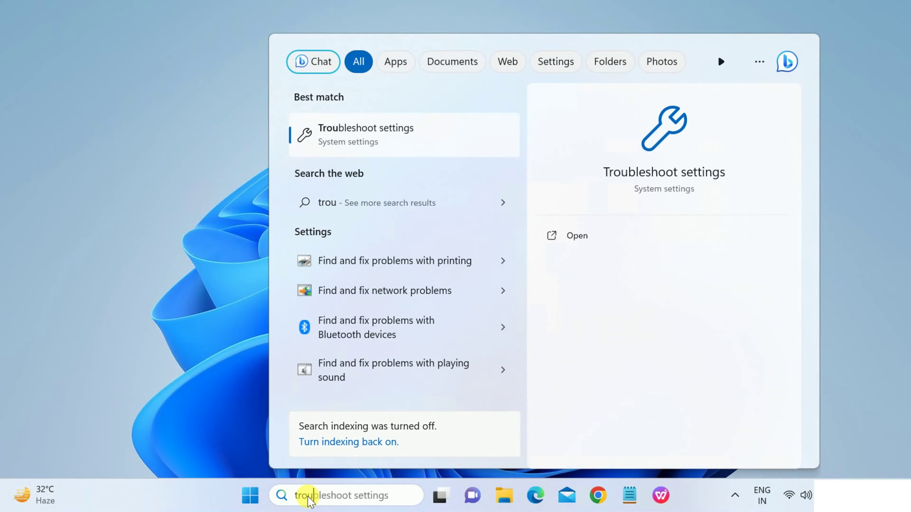
pyautogui.click(392, 138)
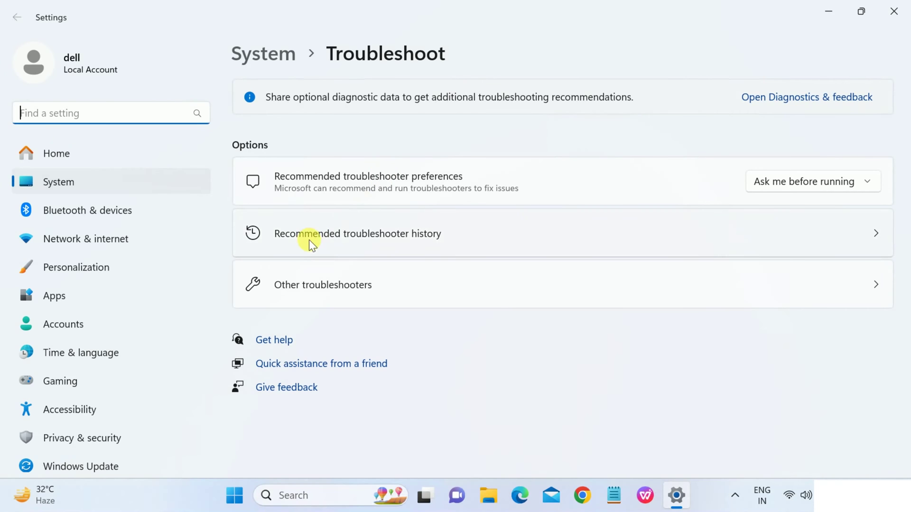
pyautogui.click(306, 286)
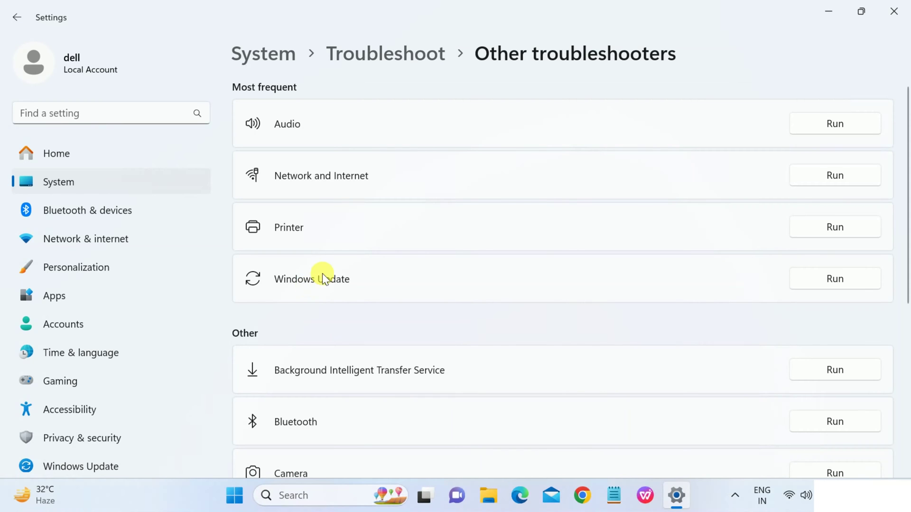
pyautogui.scroll(-3, 325, 271)
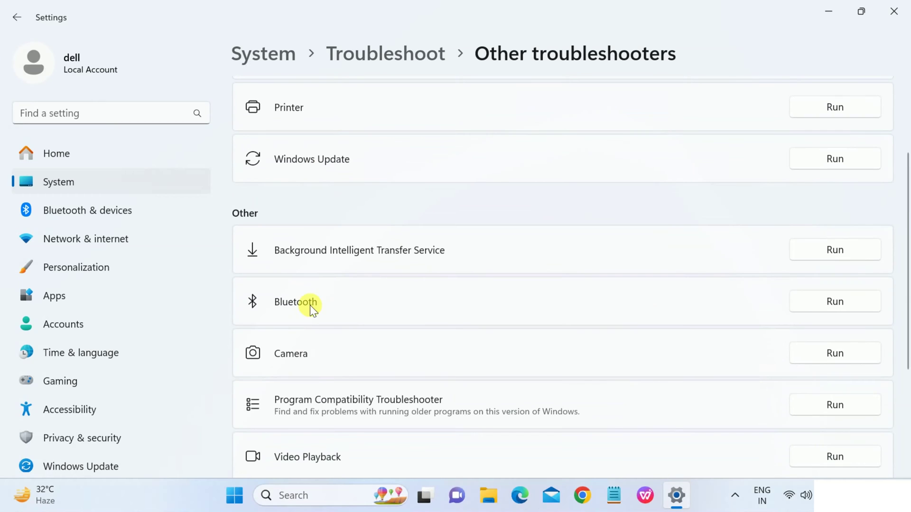
pyautogui.click(833, 303)
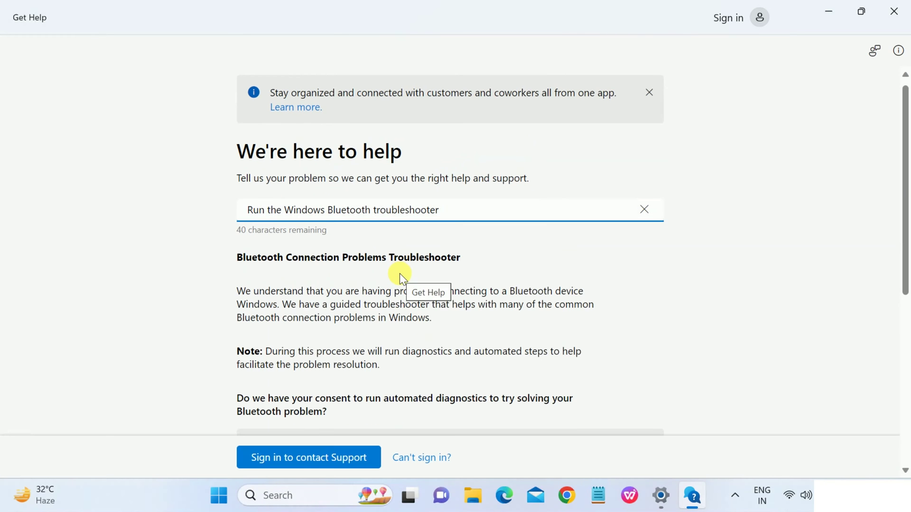
# Answer Yes to automated Bluetooth diagnostics and Continue to the pending Windows updates check
pyautogui.scroll(-4, 351, 226)
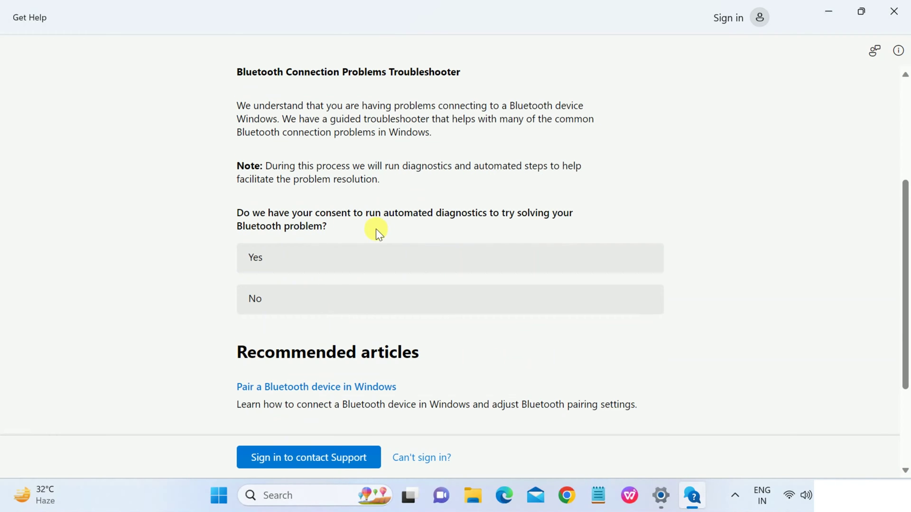
pyautogui.click(400, 263)
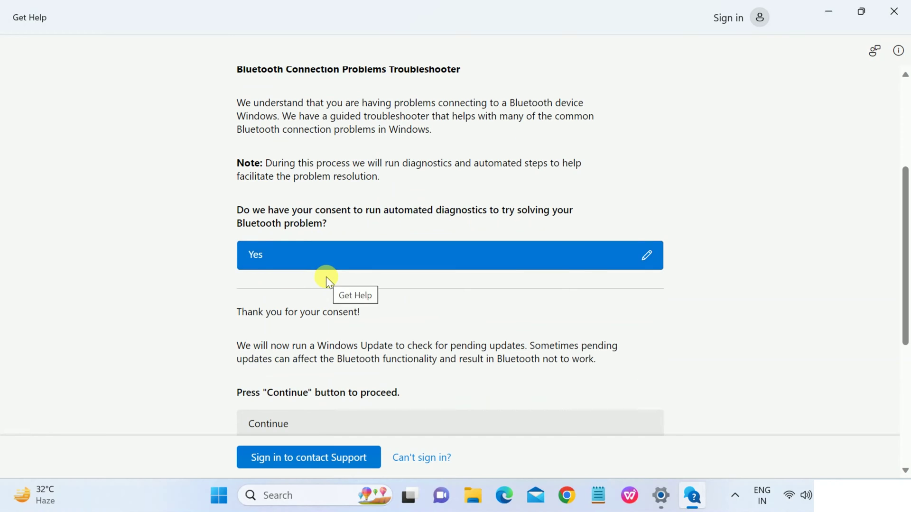
pyautogui.scroll(-1, 326, 277)
pyautogui.click(325, 353)
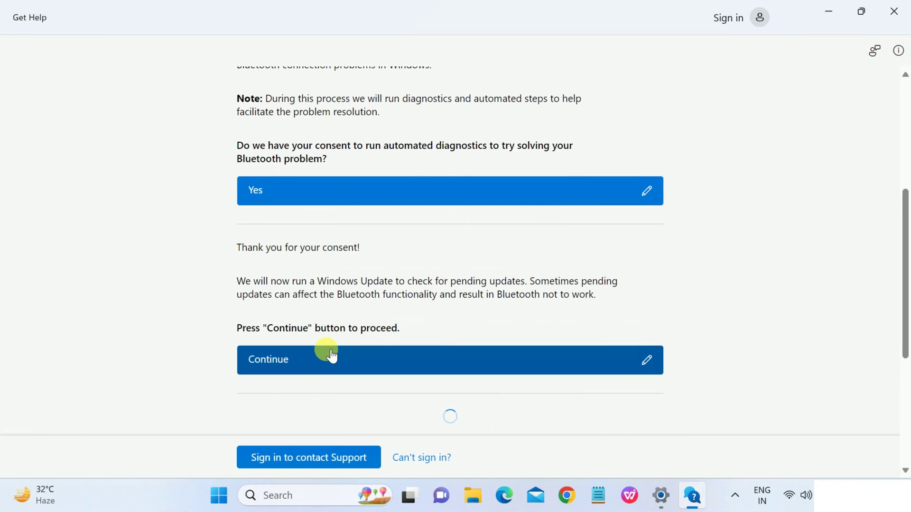
pyautogui.scroll(-4, 370, 268)
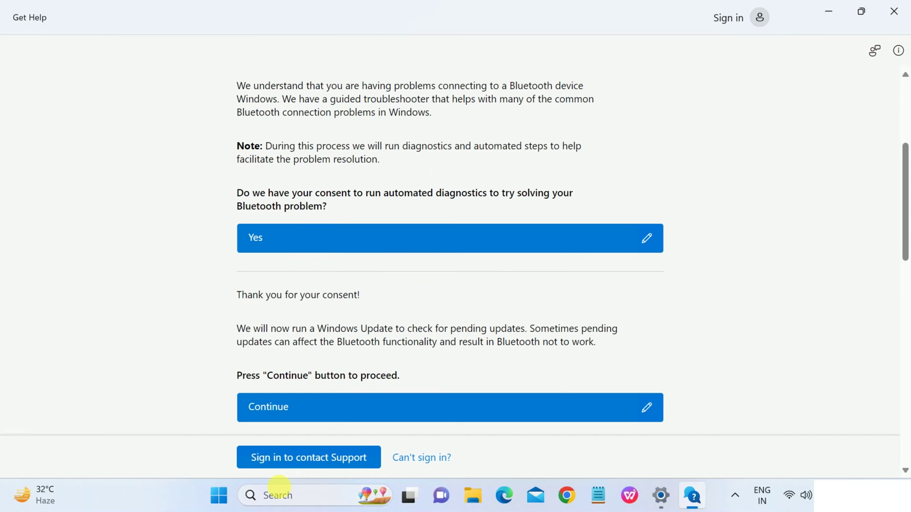
# Open Bluetooth and devices settings and try connecting to HPLAPTOP
pyautogui.click(265, 493)
pyautogui.write('b')
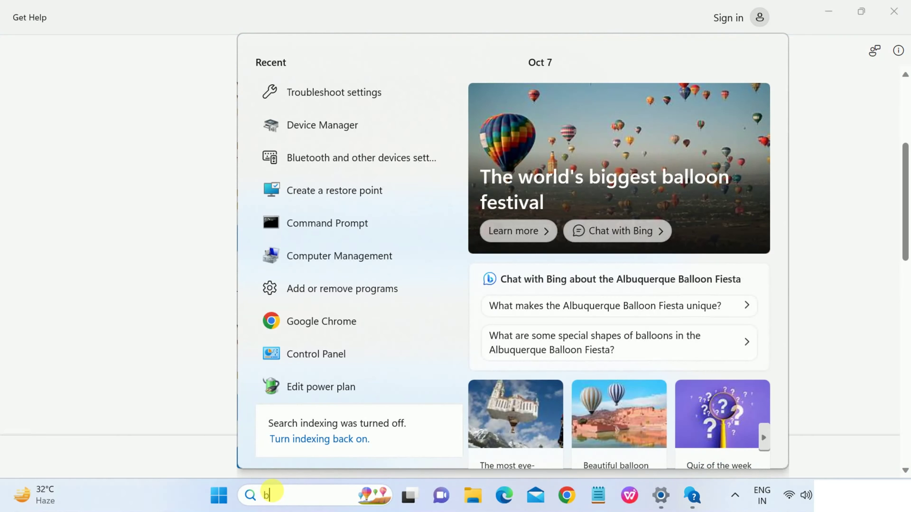
pyautogui.write('l')
pyautogui.click(365, 129)
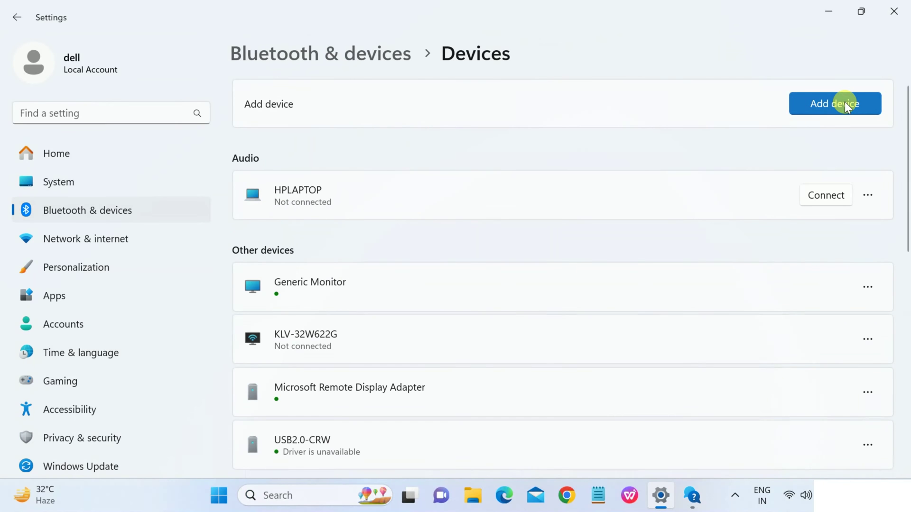
pyautogui.click(844, 104)
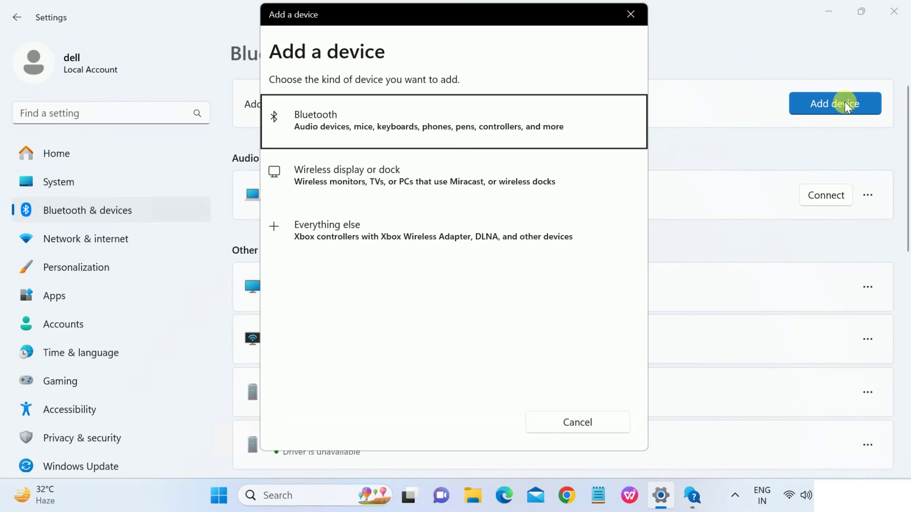
pyautogui.click(629, 14)
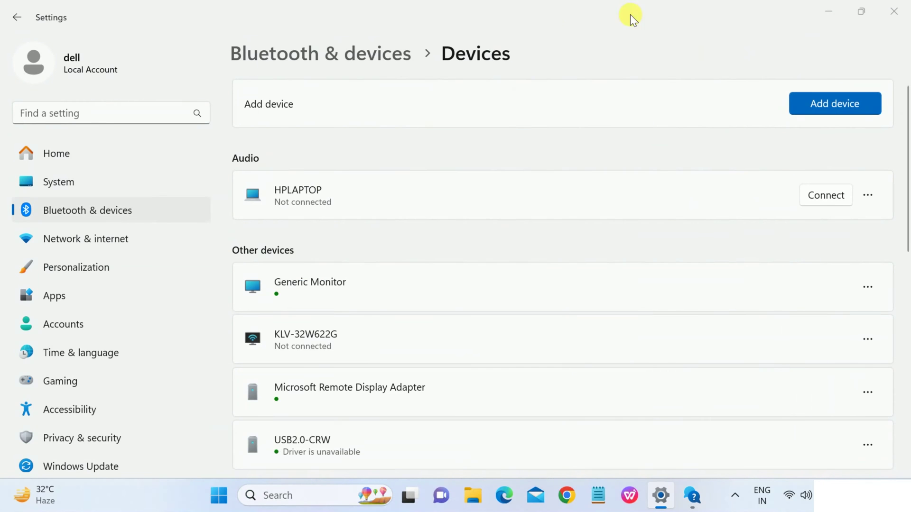
pyautogui.click(841, 195)
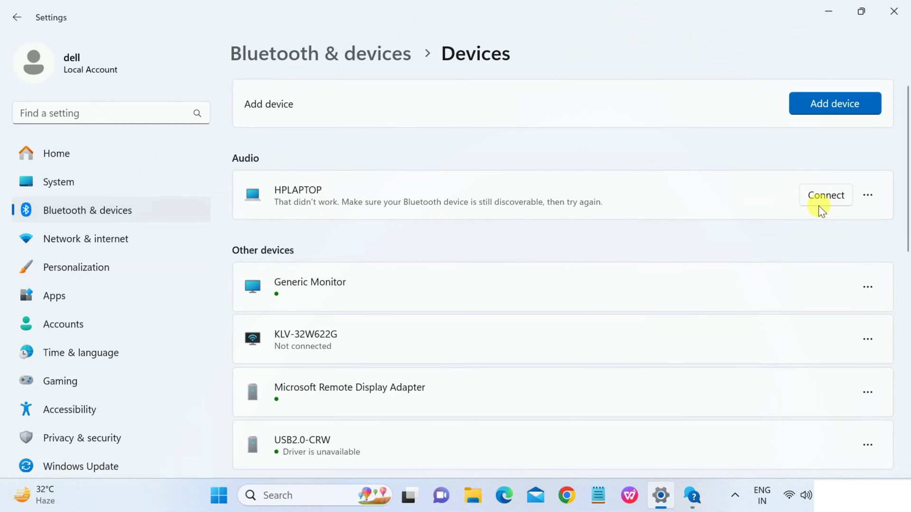
# Retry adding a Bluetooth device, dismiss the failure, and close Settings and Get Help
pyautogui.click(826, 110)
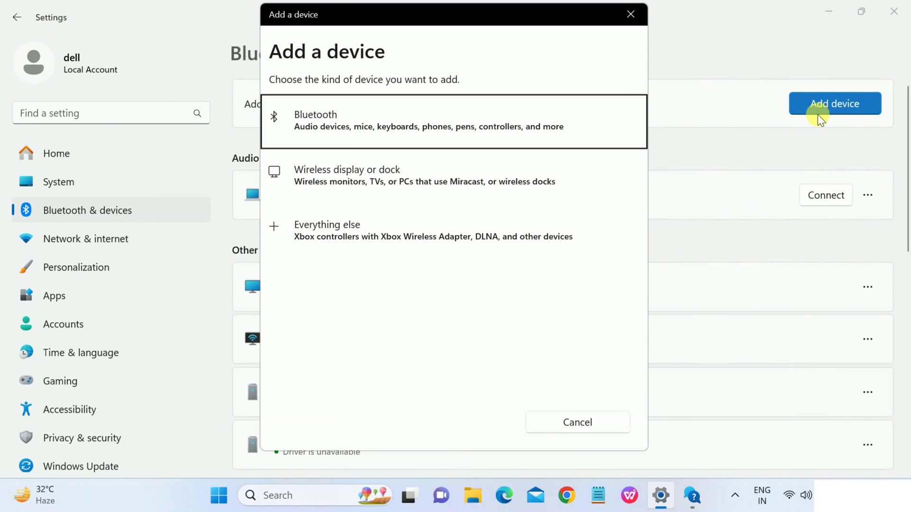
pyautogui.click(471, 113)
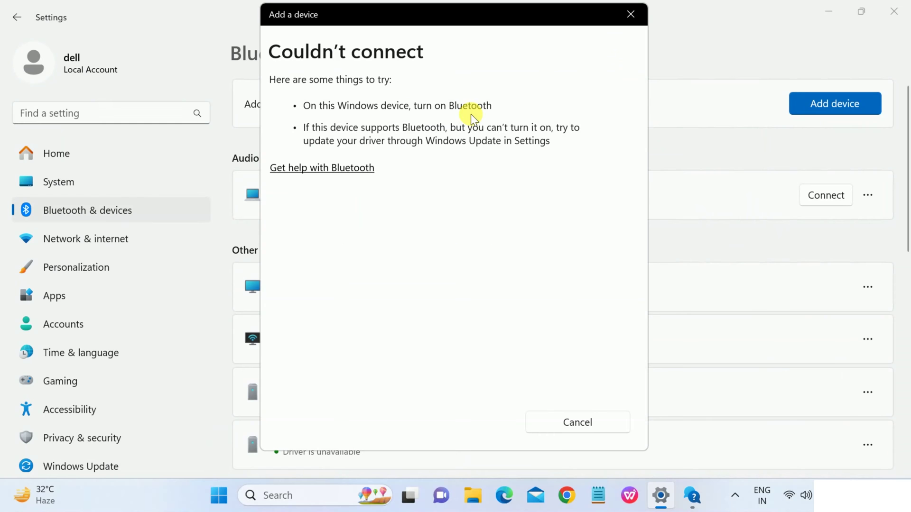
pyautogui.click(628, 19)
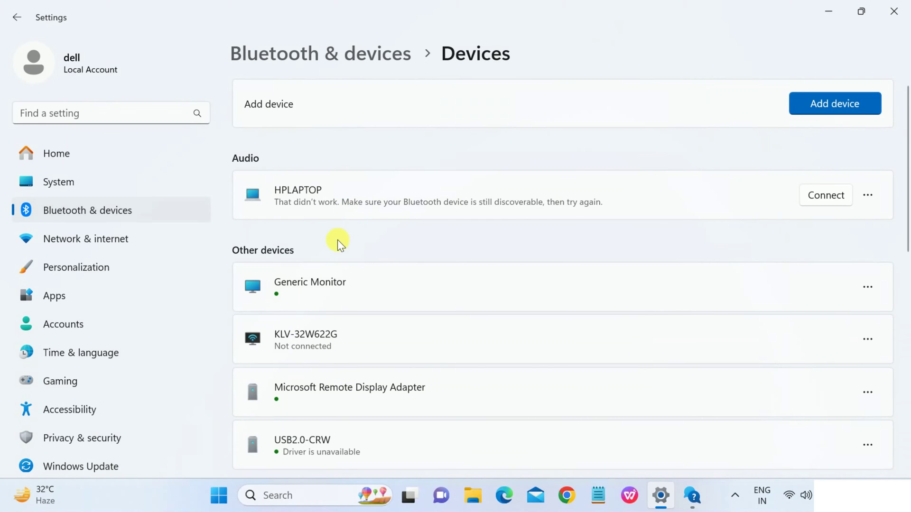
pyautogui.click(893, 11)
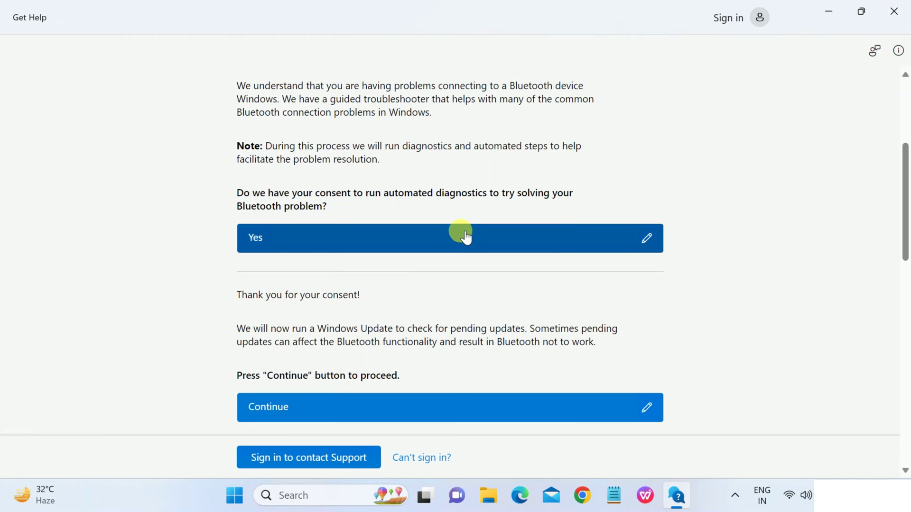
pyautogui.click(894, 11)
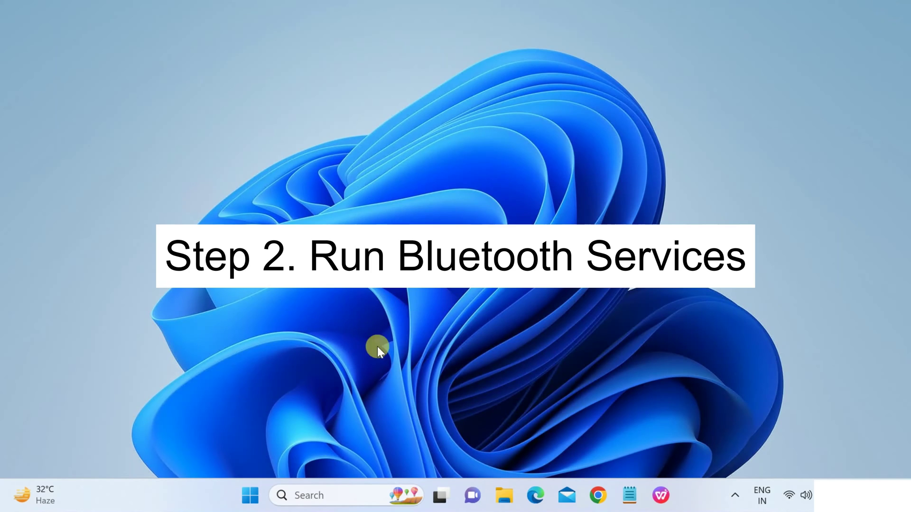
# Search 'servi' and launch Services as administrator
pyautogui.click(308, 495)
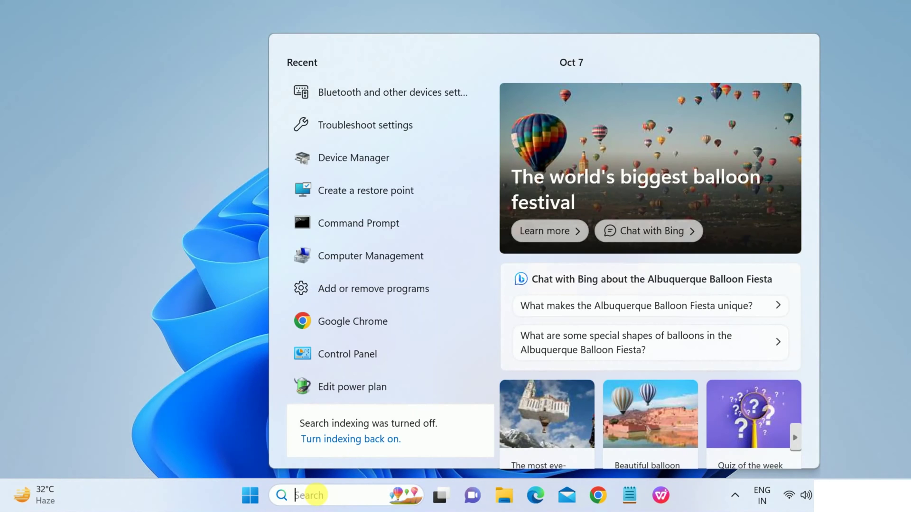
pyautogui.write('services')
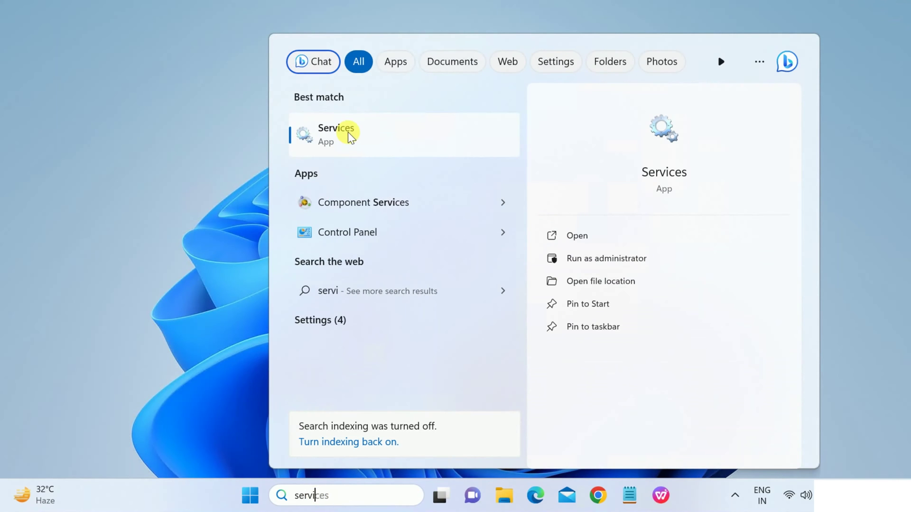
pyautogui.click(583, 258)
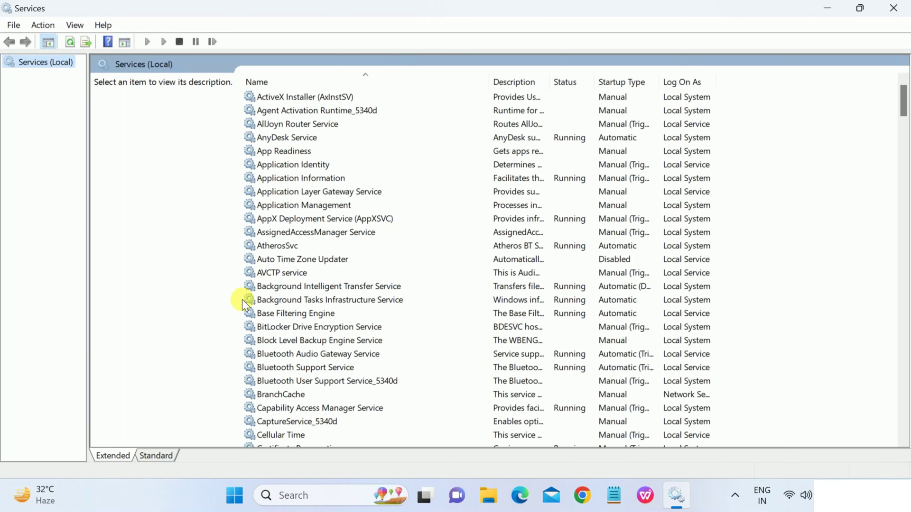
# Set Bluetooth Audio Gateway Service startup type to Automatic, apply, and select Bluetooth Support Service
pyautogui.click(290, 307)
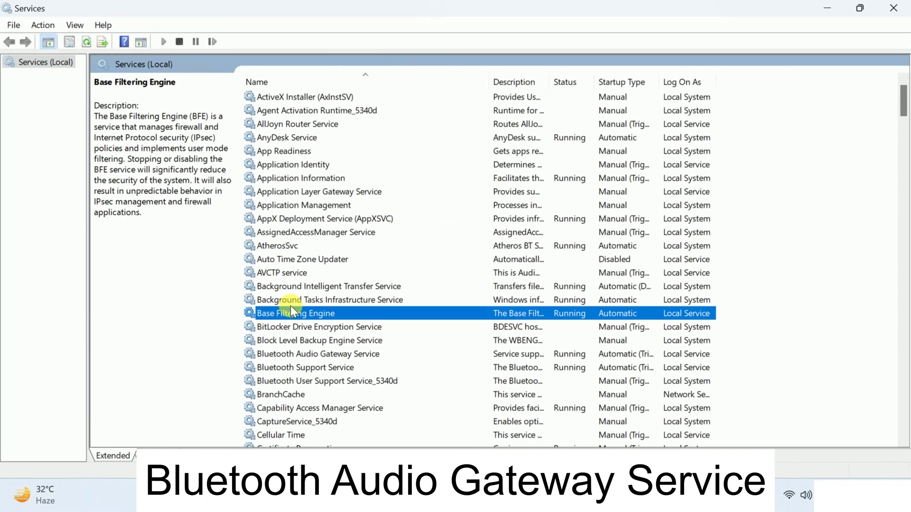
pyautogui.press('Down')
pyautogui.press('Down')
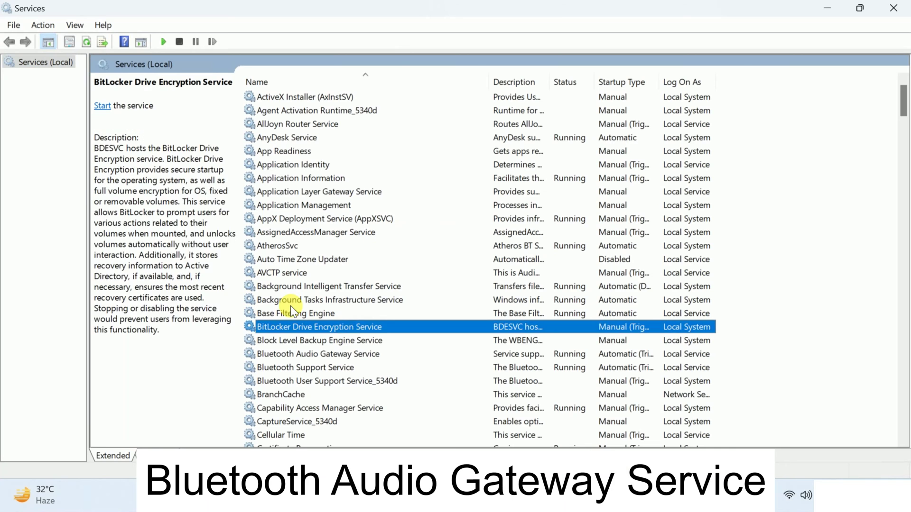
pyautogui.scroll(-2, 292, 306)
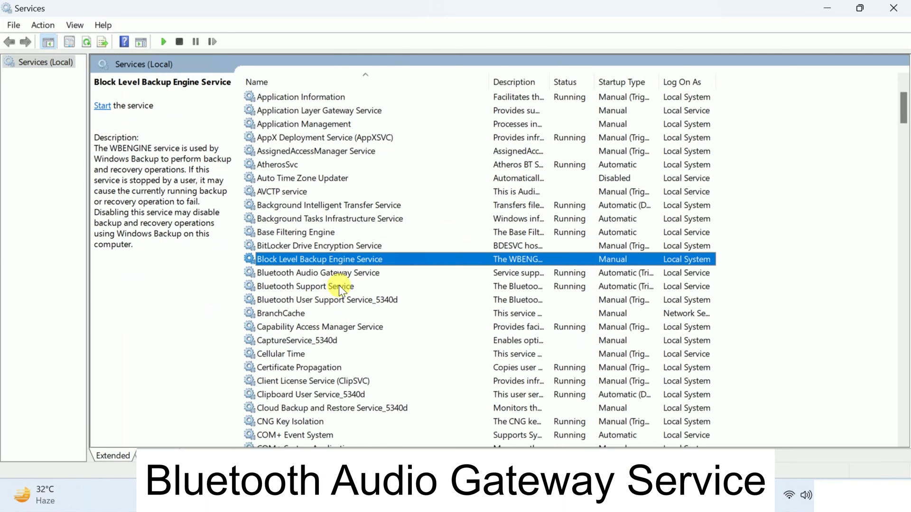
pyautogui.click(304, 275)
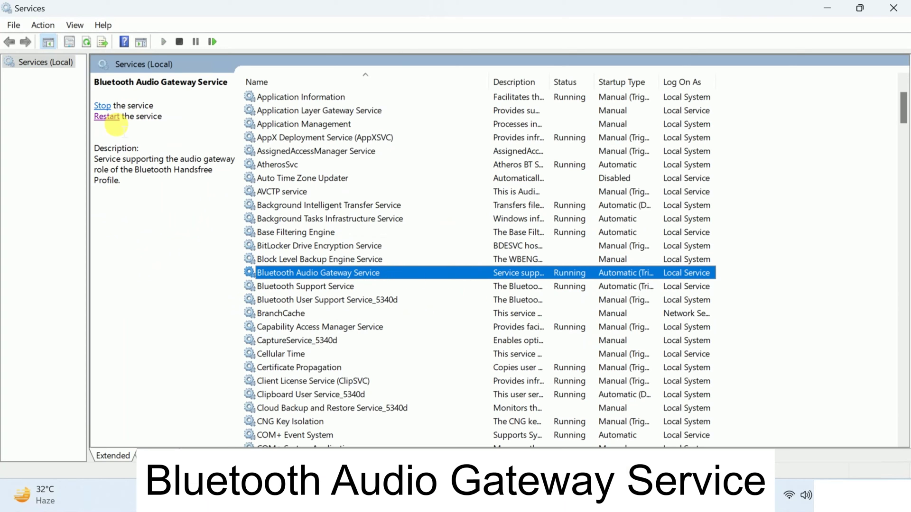
pyautogui.rightClick(324, 272)
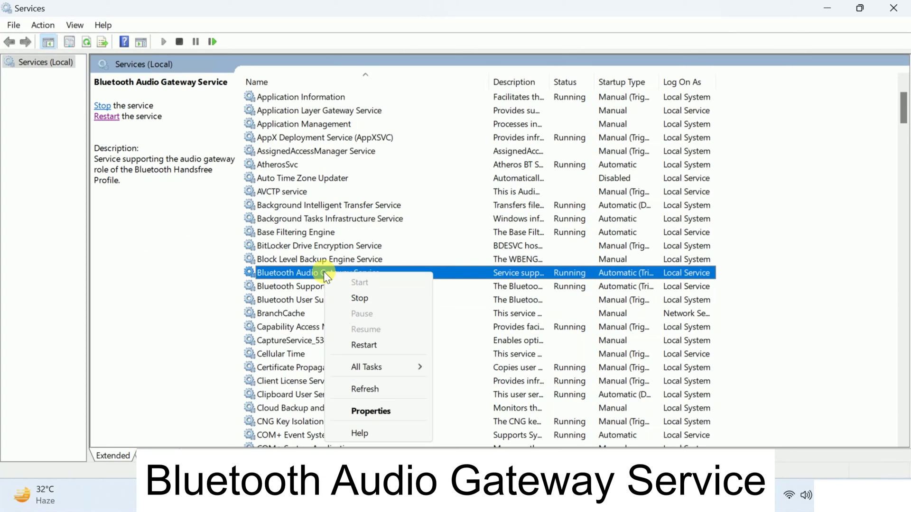
pyautogui.click(376, 411)
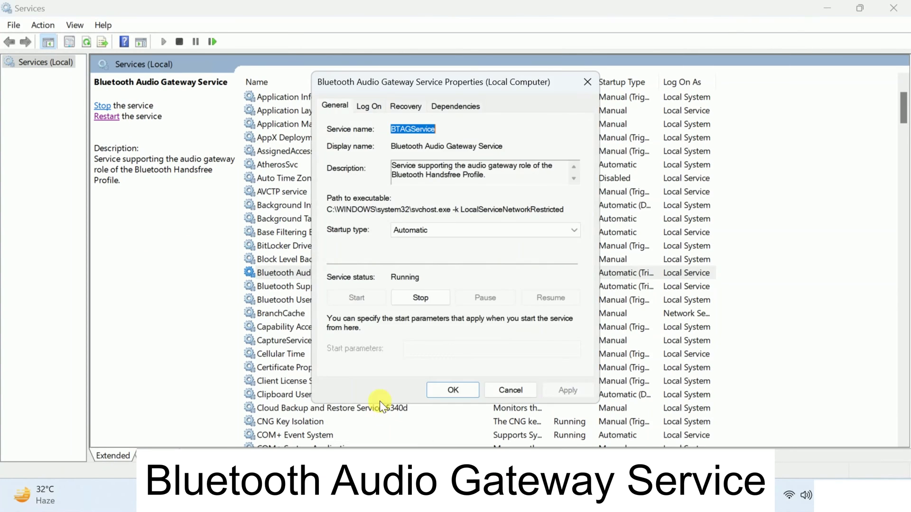
pyautogui.click(432, 230)
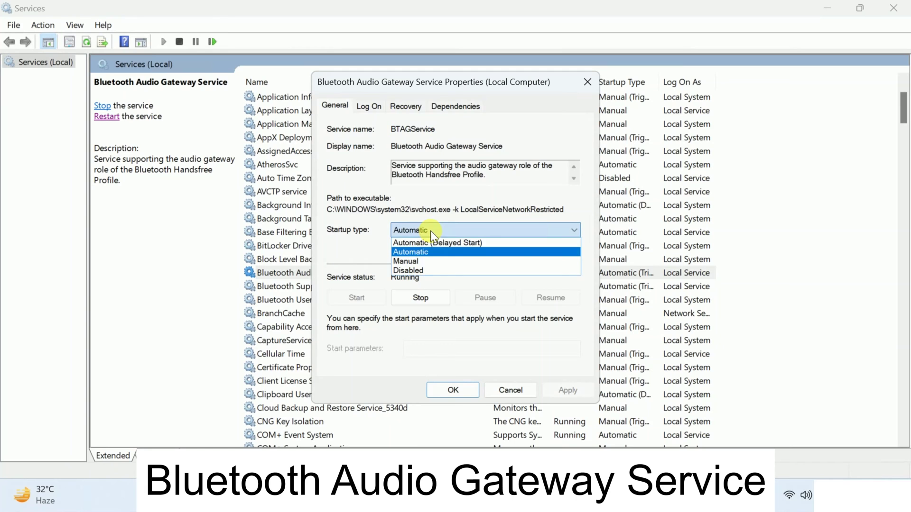
pyautogui.click(418, 252)
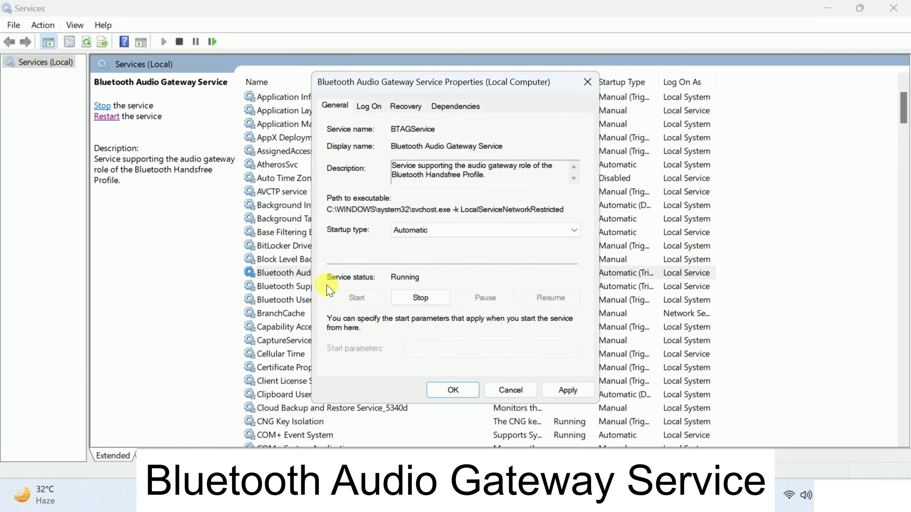
pyautogui.click(560, 386)
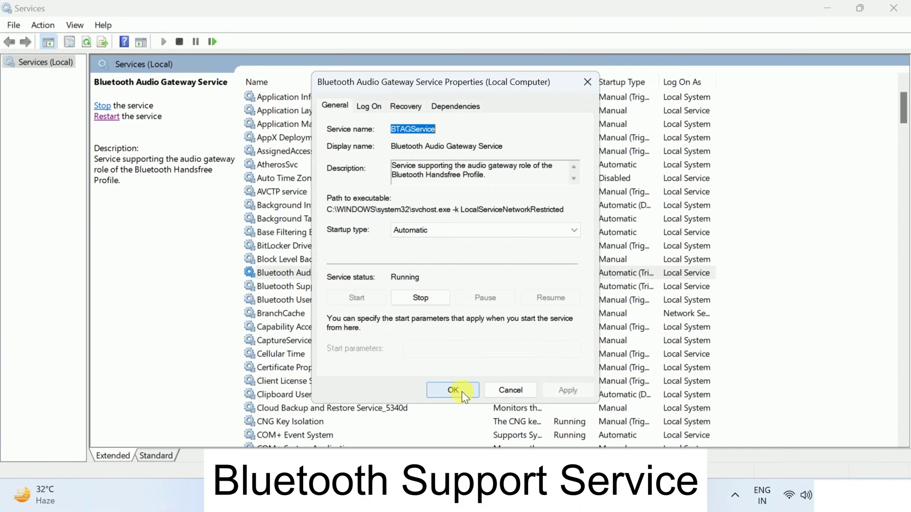
pyautogui.click(461, 390)
pyautogui.click(294, 288)
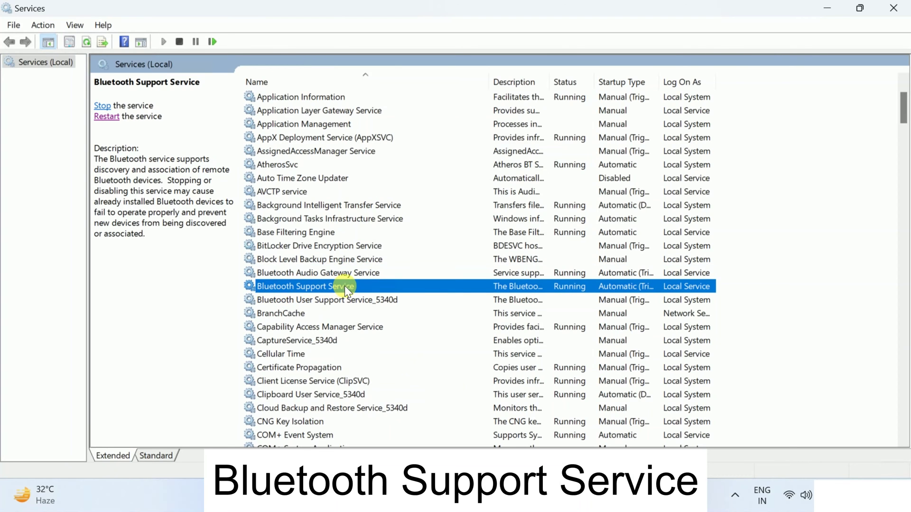
pyautogui.rightClick(345, 285)
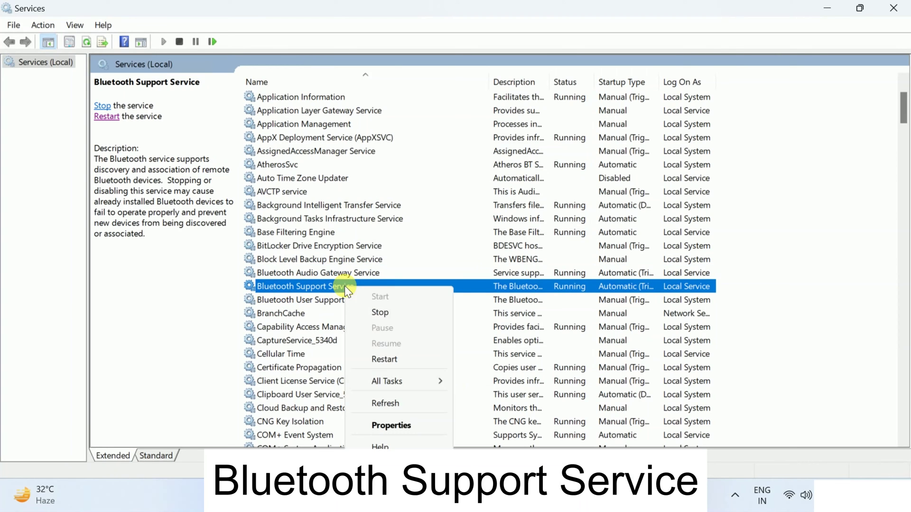
pyautogui.click(398, 426)
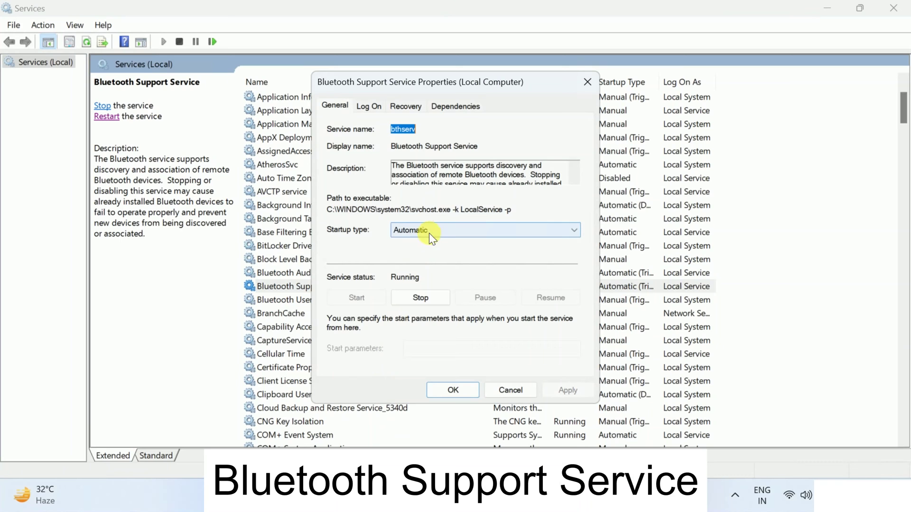
pyautogui.click(455, 392)
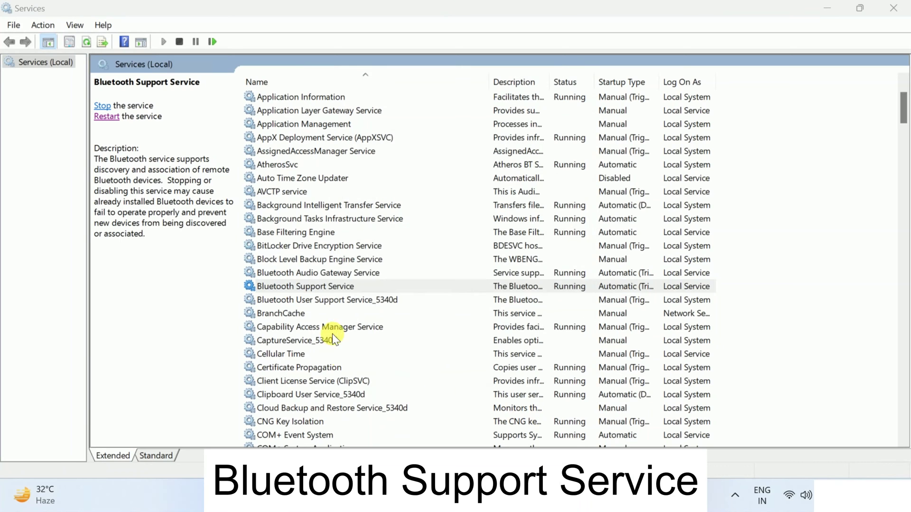
pyautogui.click(317, 303)
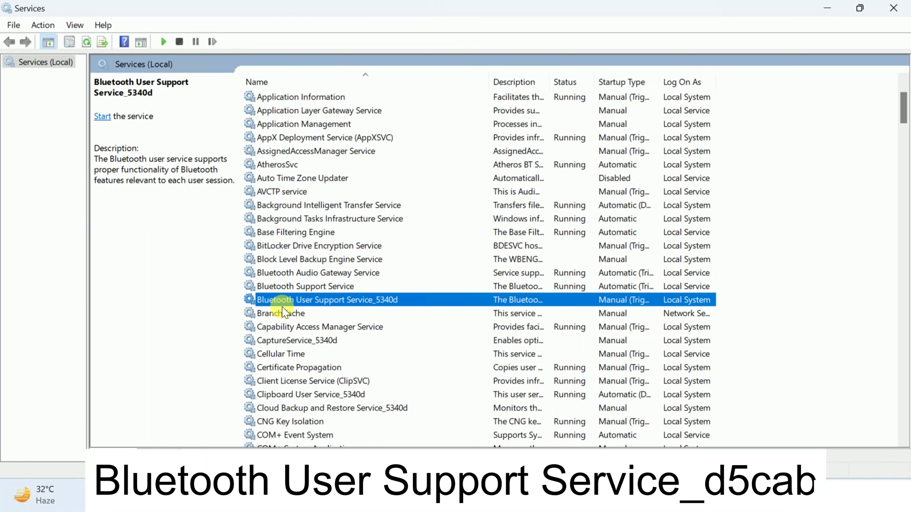
pyautogui.click(106, 118)
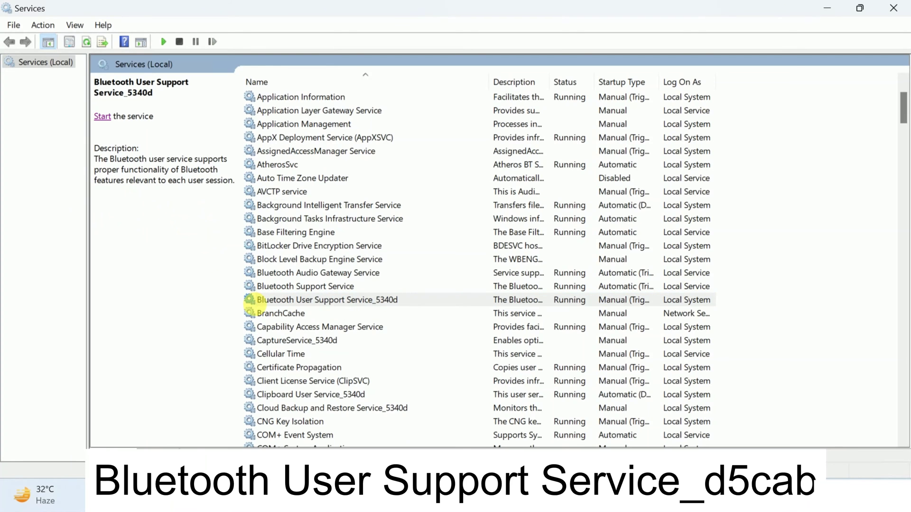
pyautogui.click(340, 302)
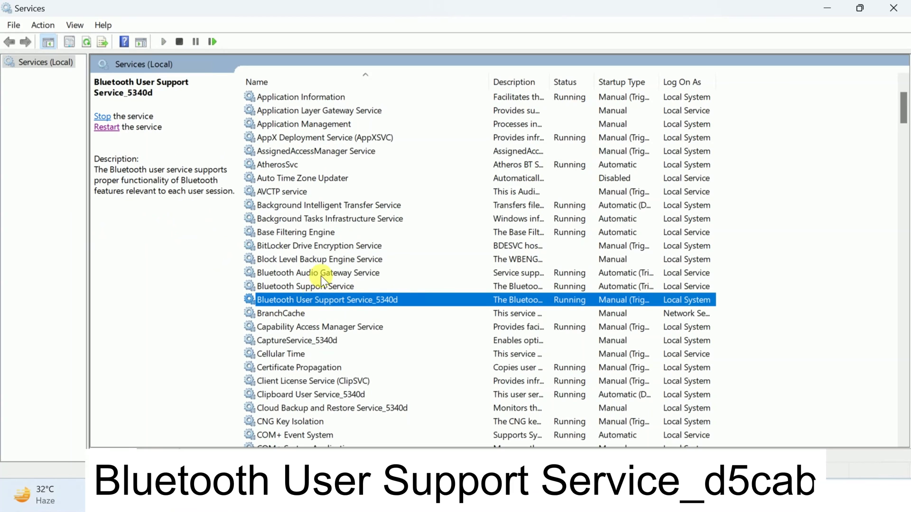
pyautogui.click(320, 274)
# Restart Bluetooth Audio Gateway, Bluetooth Support (accepting dependent restart), and Bluetooth User Support Service_5340d
pyautogui.click(324, 287)
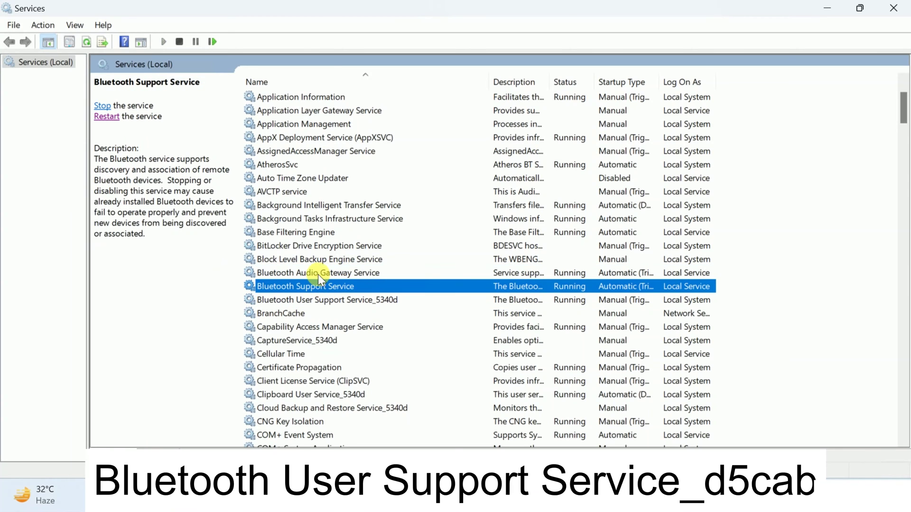
pyautogui.click(318, 274)
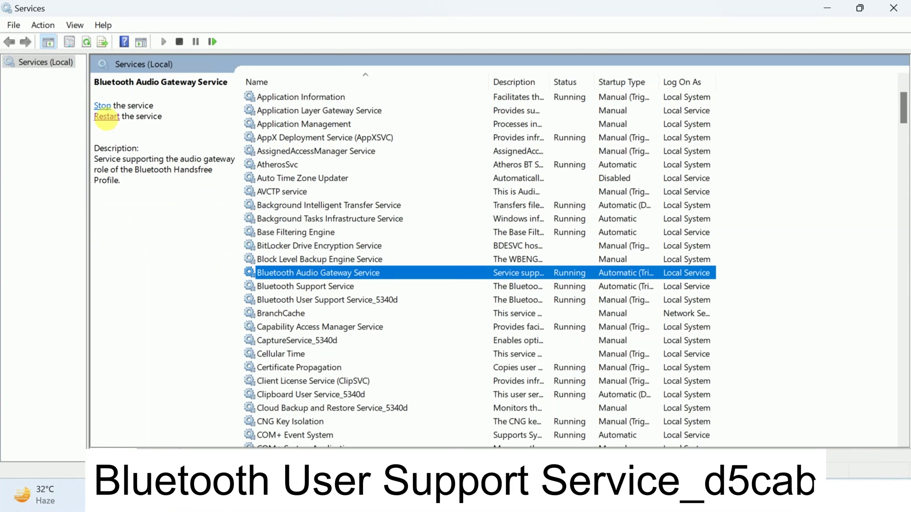
pyautogui.click(106, 116)
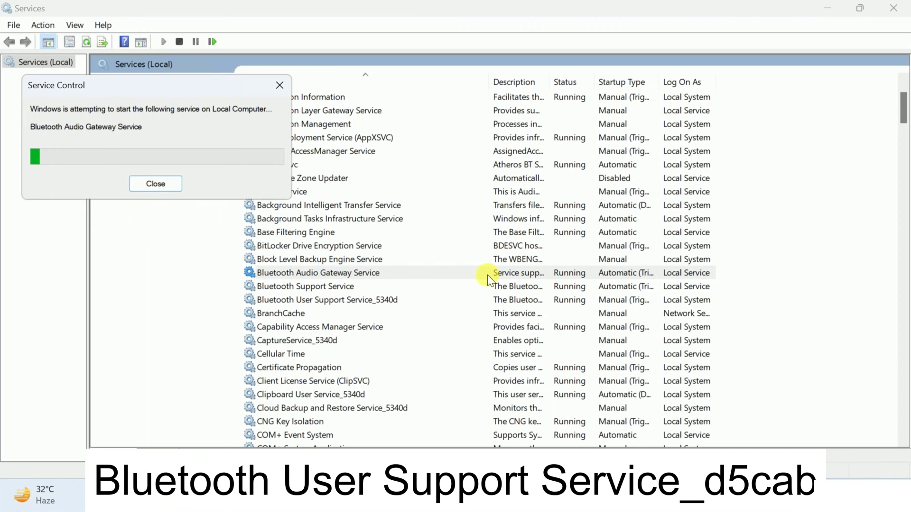
pyautogui.click(333, 284)
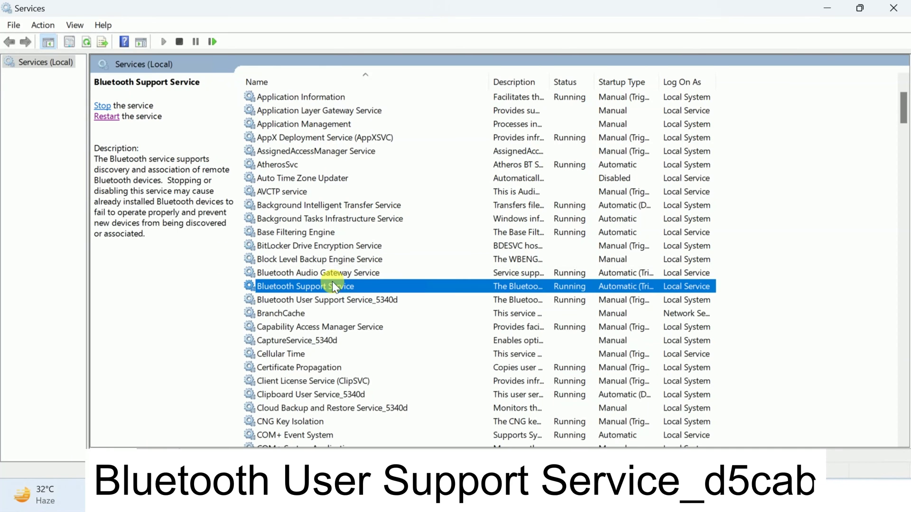
pyautogui.click(107, 117)
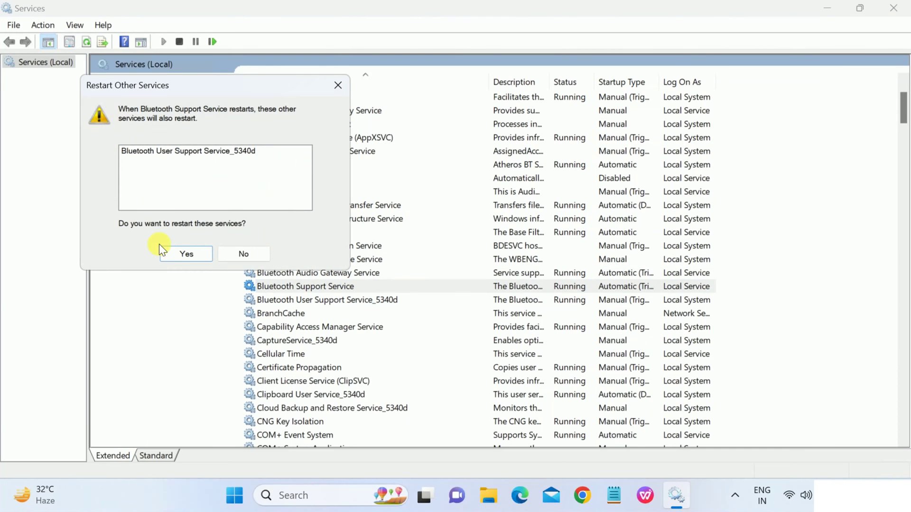
pyautogui.click(186, 254)
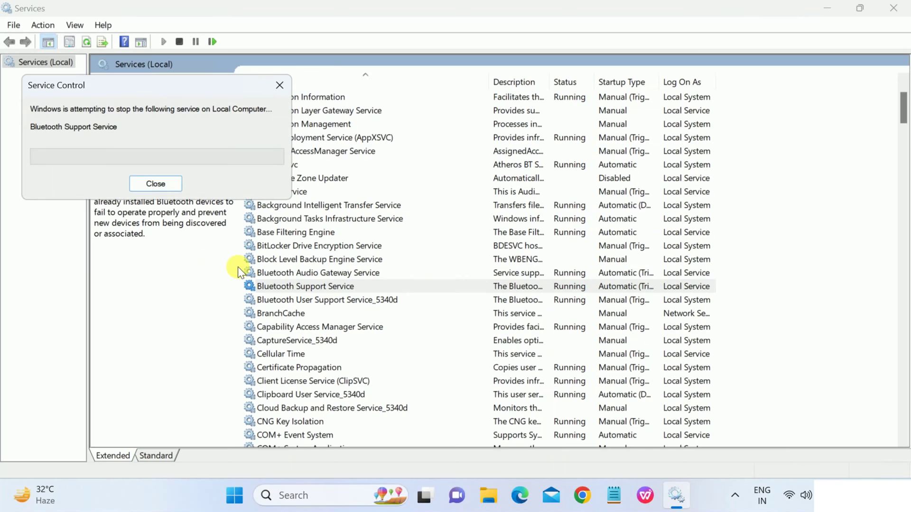
pyautogui.click(322, 301)
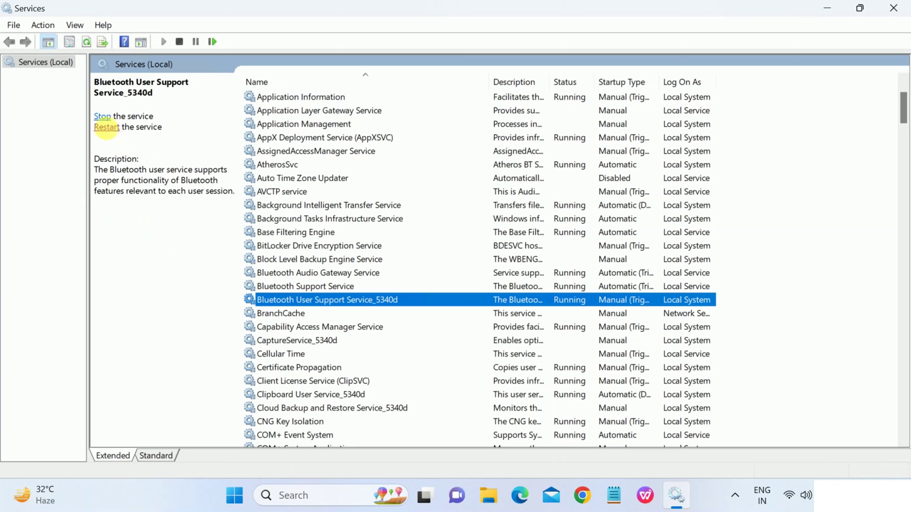
pyautogui.click(102, 117)
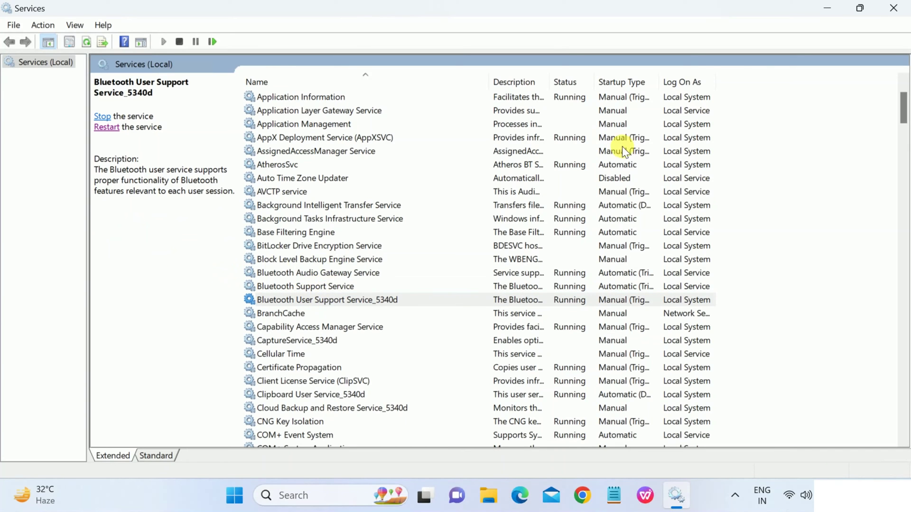
# Close Services and restart the laptop from the Start menu power options
pyautogui.click(889, 10)
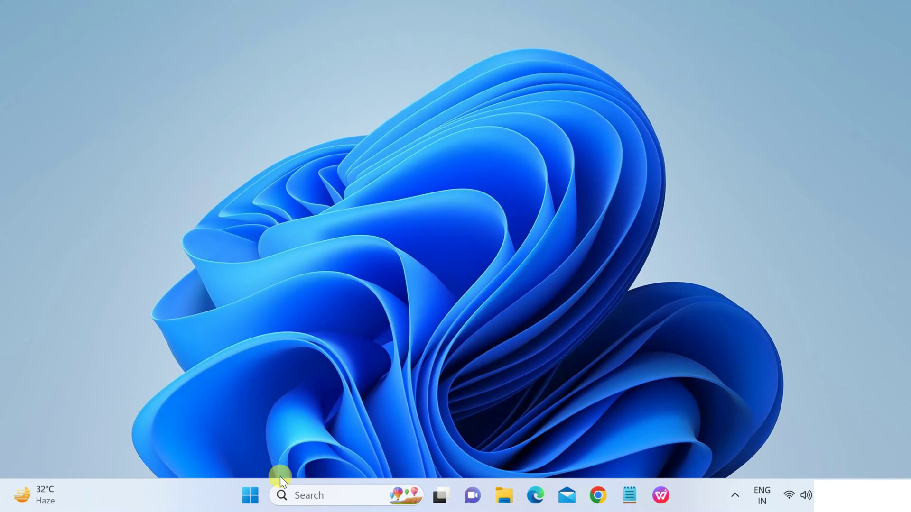
pyautogui.click(251, 496)
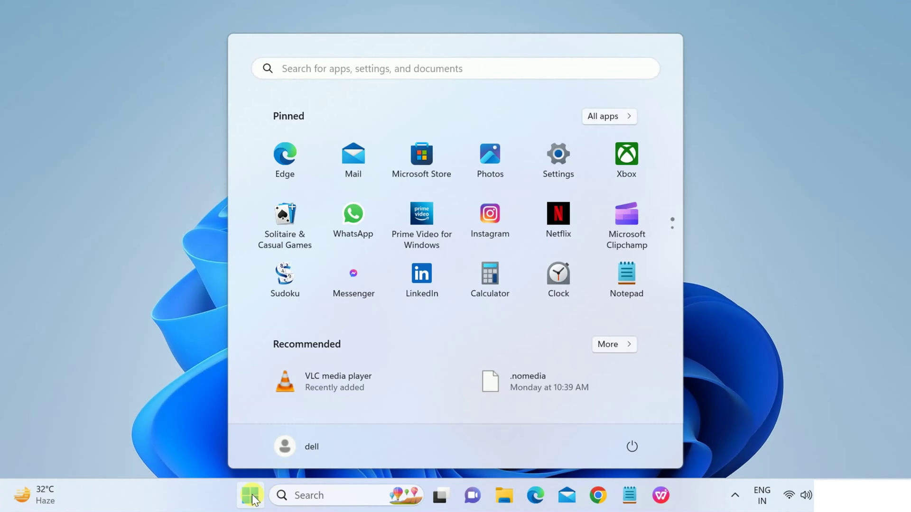
pyautogui.click(631, 446)
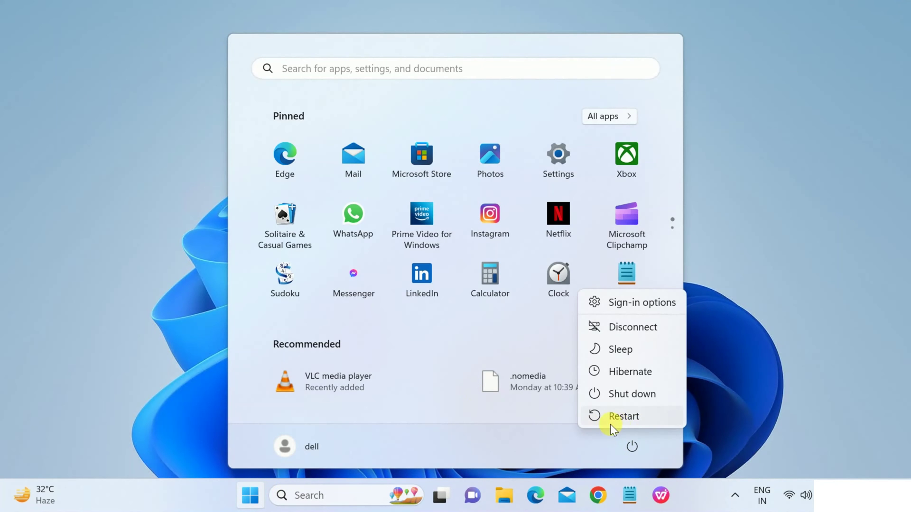
pyautogui.click(630, 417)
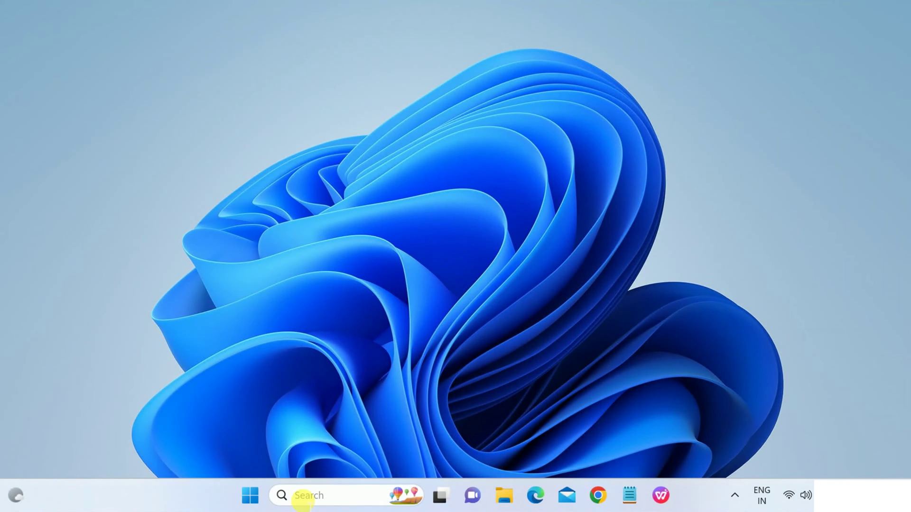
# Search 'blue', attempt adding a Bluetooth device, dismiss Couldn't connect, and close Settings
pyautogui.click(302, 497)
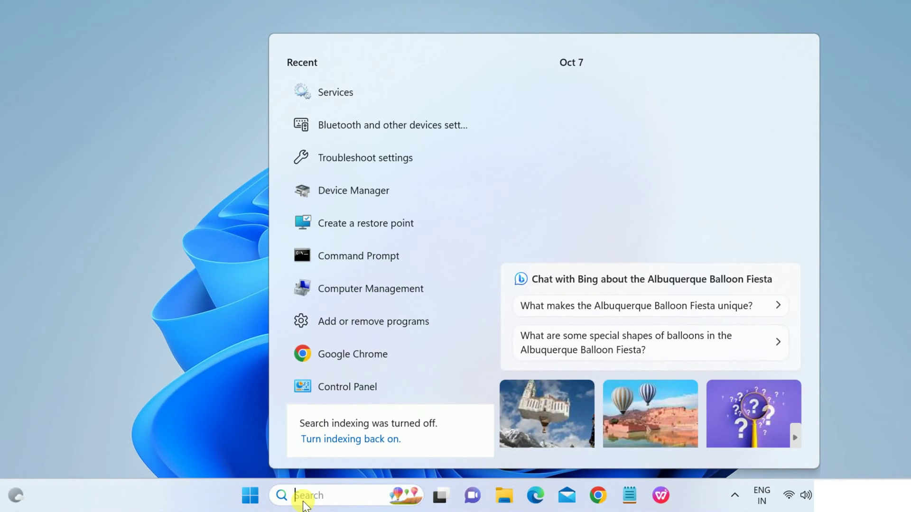
pyautogui.write('blue')
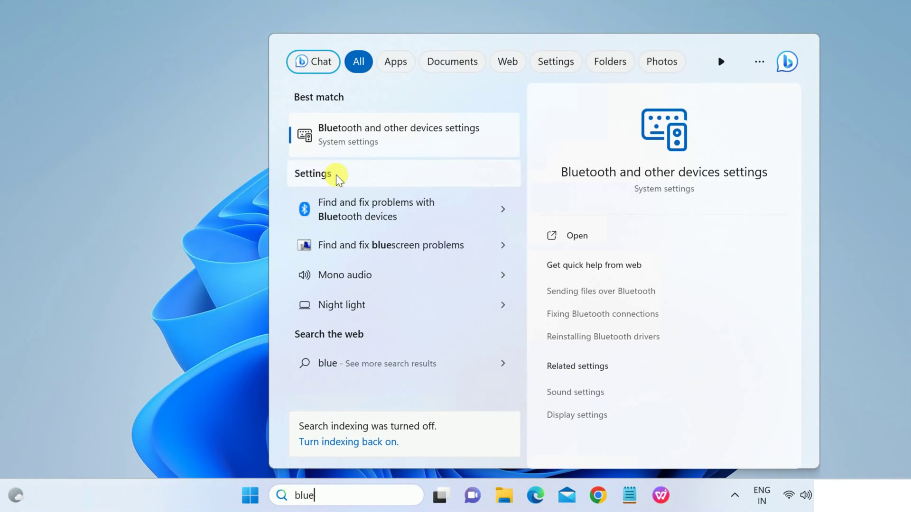
pyautogui.click(368, 141)
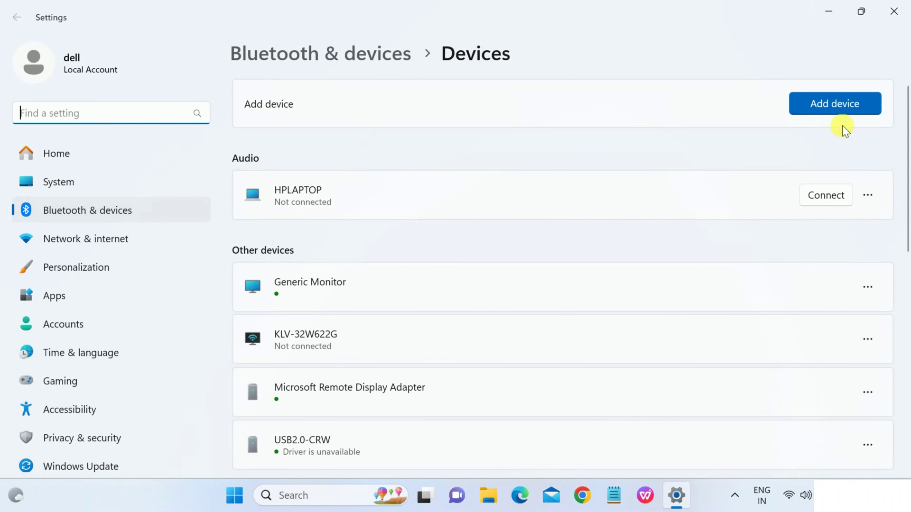
pyautogui.click(840, 112)
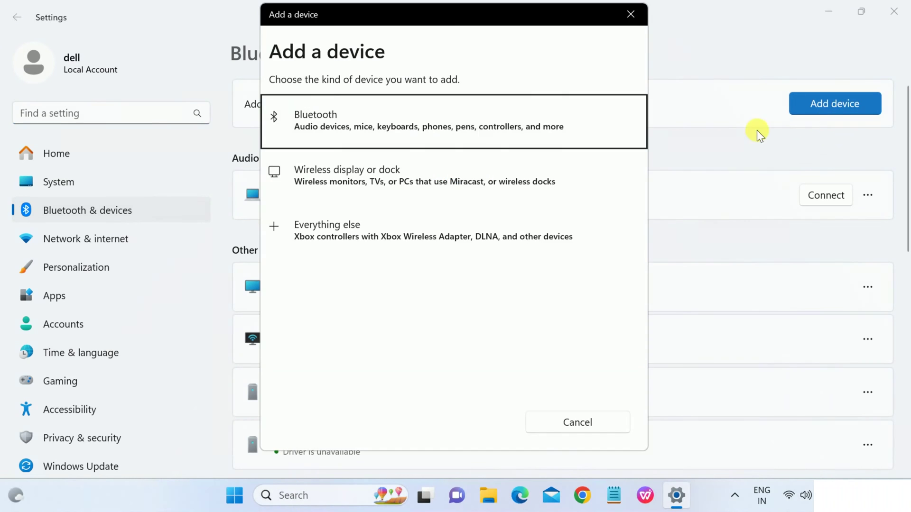
pyautogui.click(420, 129)
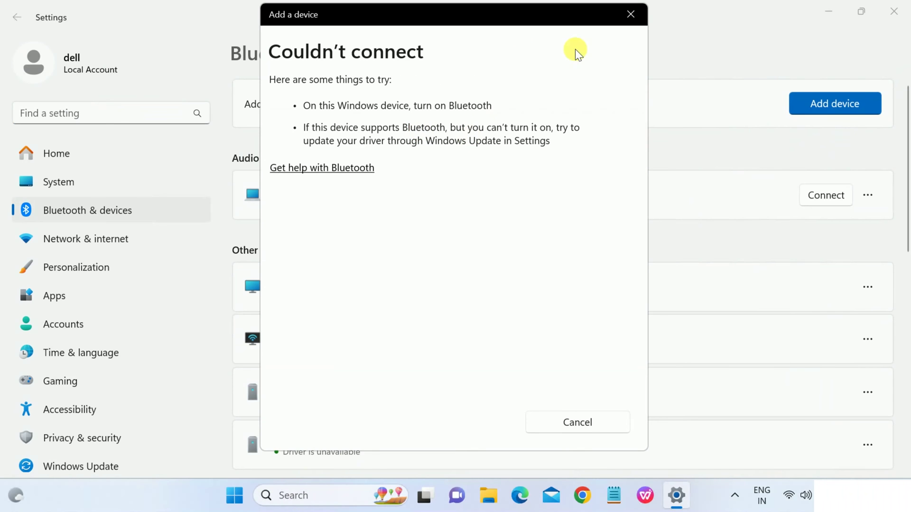
pyautogui.click(629, 15)
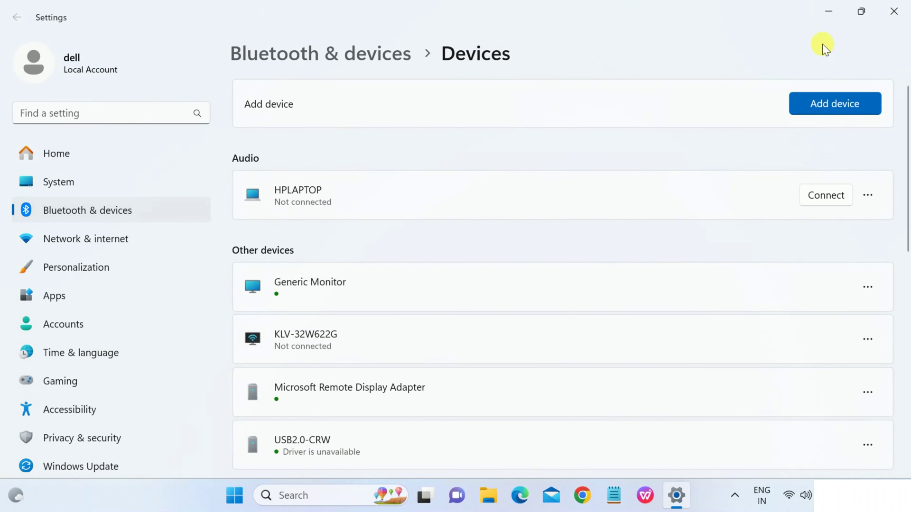
pyautogui.click(890, 12)
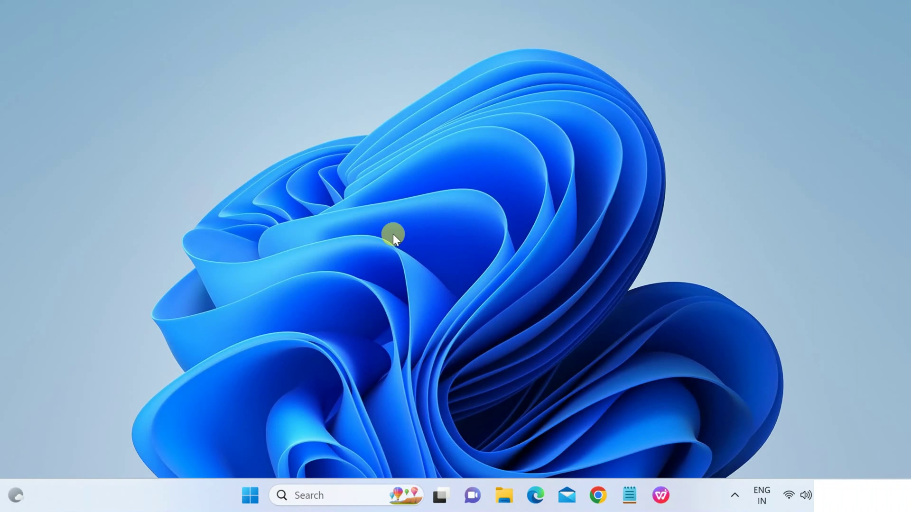
# Refresh the desktop, open Device Manager, and expand the Bluetooth category
pyautogui.rightClick(515, 79)
pyautogui.click(564, 121)
pyautogui.click(315, 494)
pyautogui.write('de')
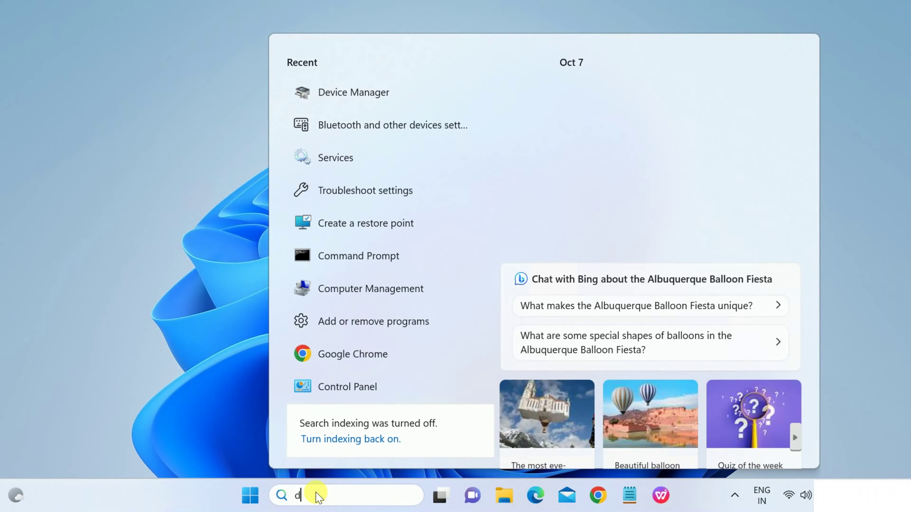
pyautogui.click(375, 127)
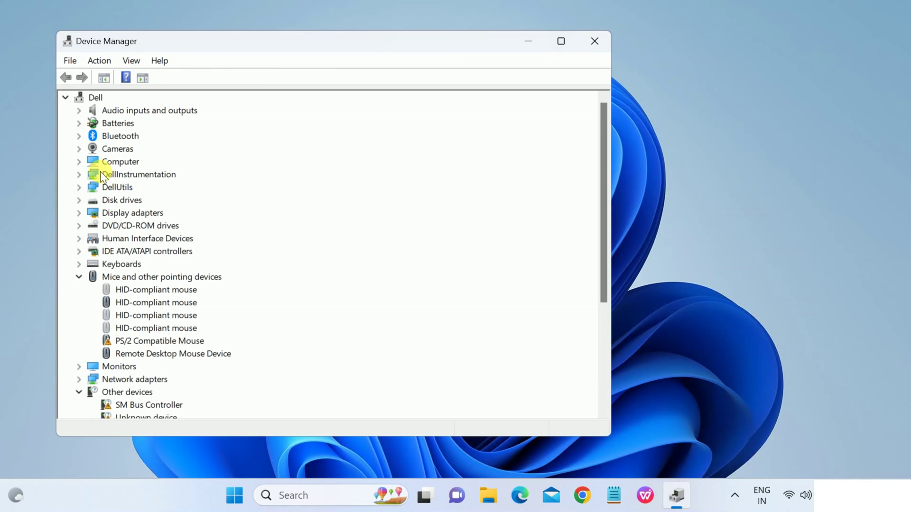
pyautogui.moveTo(294, 46); pyautogui.dragTo(414, 55)
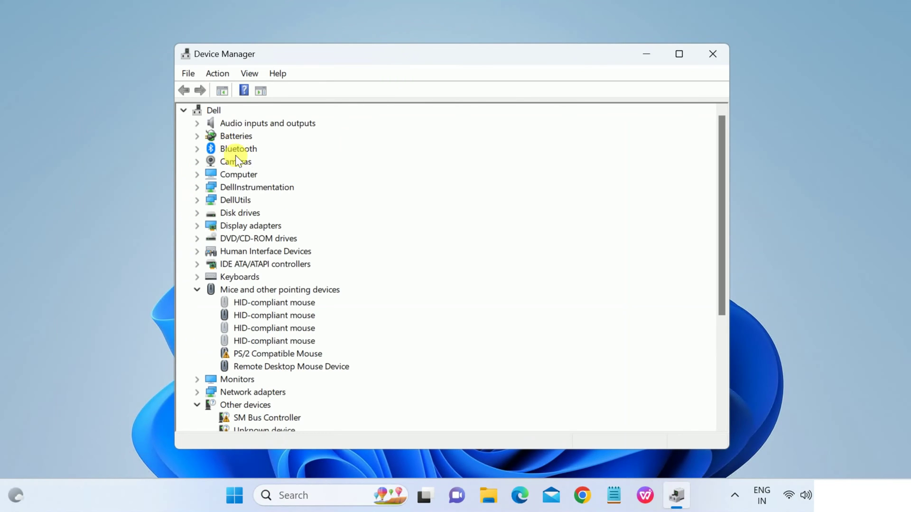
pyautogui.click(197, 149)
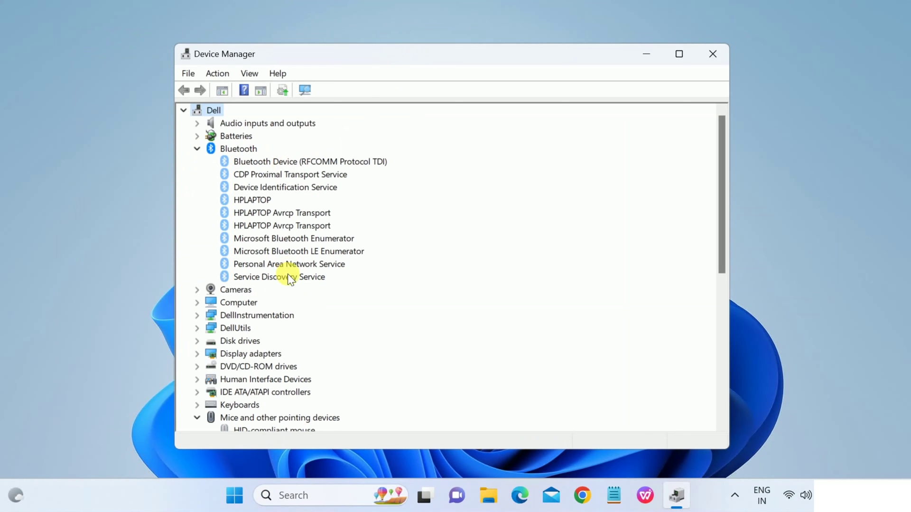
# Search automatically for a Bluetooth Device (RFCOMM Protocol TDI) driver update, then select the computer's root entry
pyautogui.rightClick(261, 161)
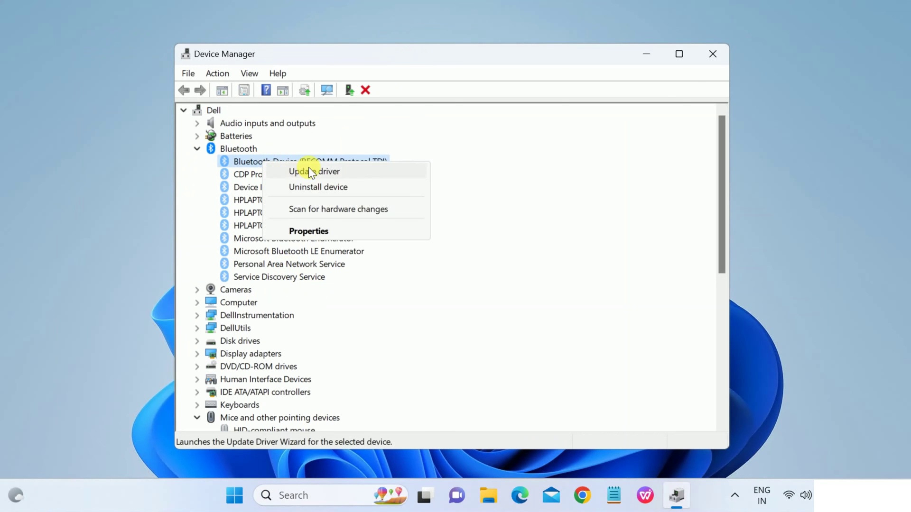
pyautogui.click(309, 167)
pyautogui.click(381, 223)
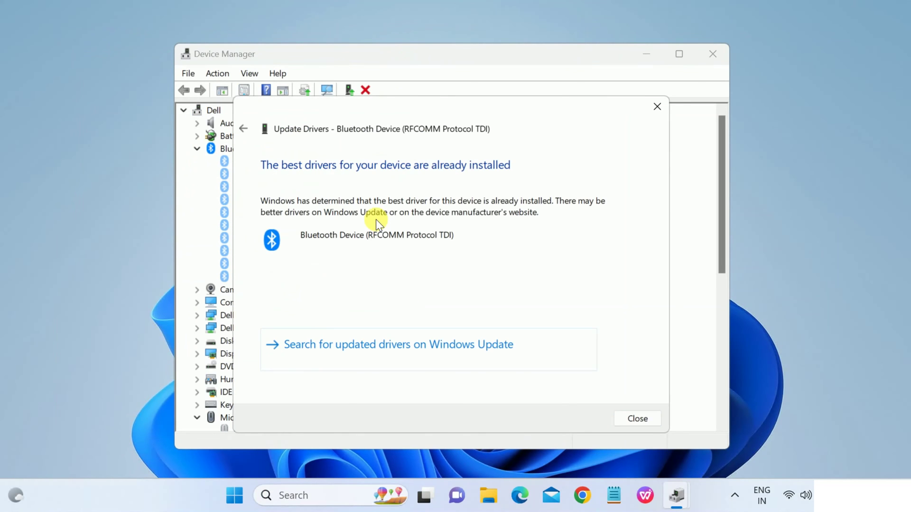
pyautogui.click(631, 420)
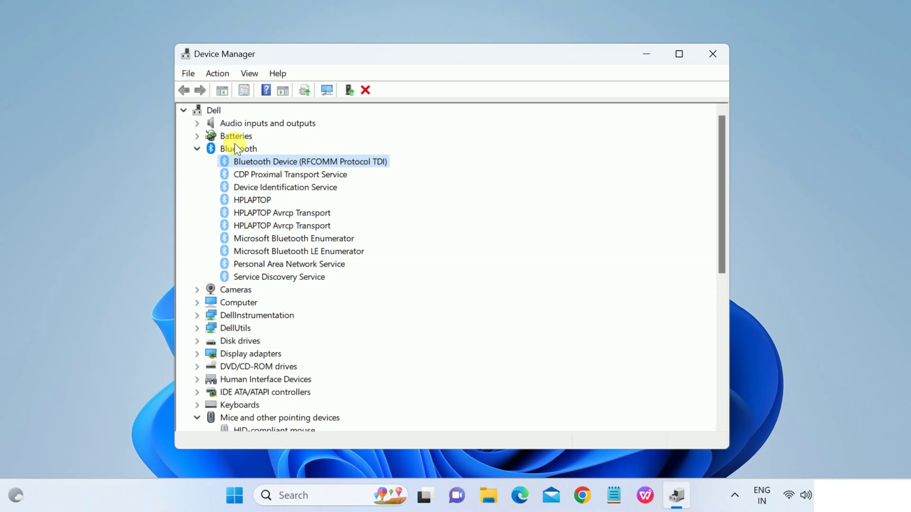
pyautogui.click(212, 110)
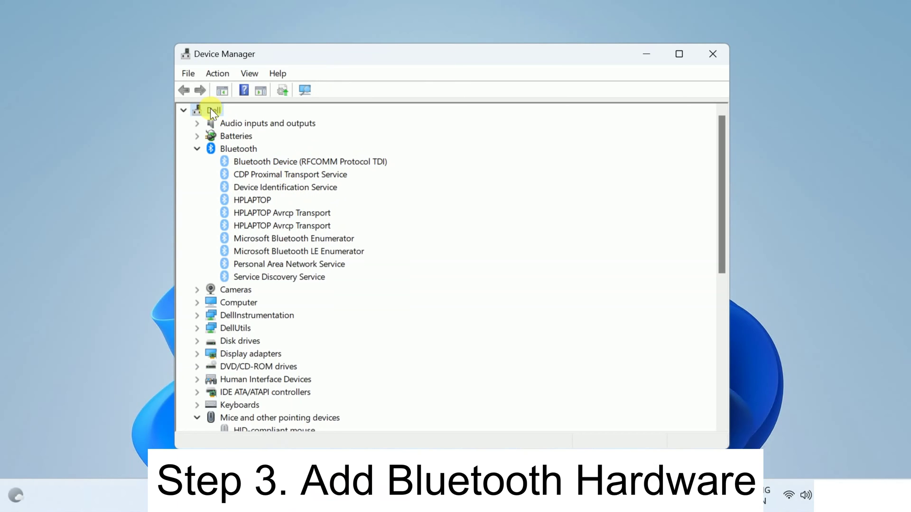
# Start Add legacy hardware, choose manual install from a list, and select Network adapters
pyautogui.click(216, 74)
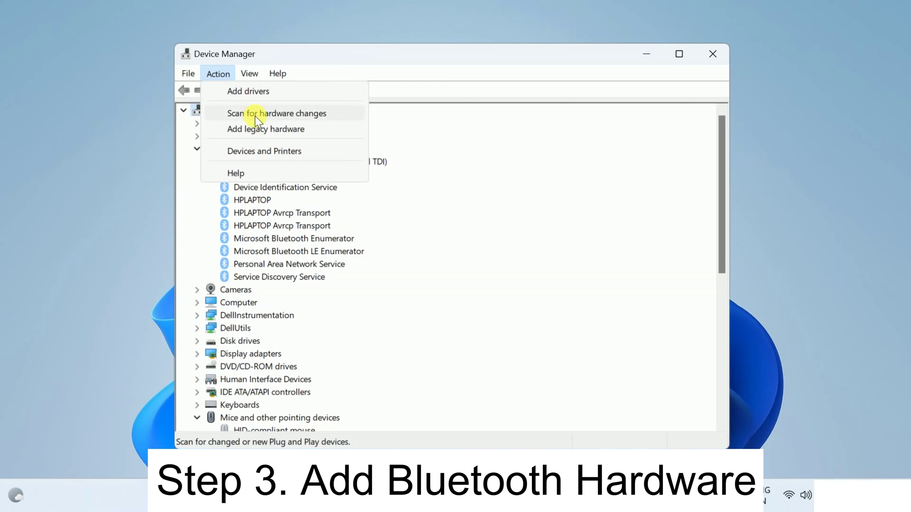
pyautogui.click(256, 128)
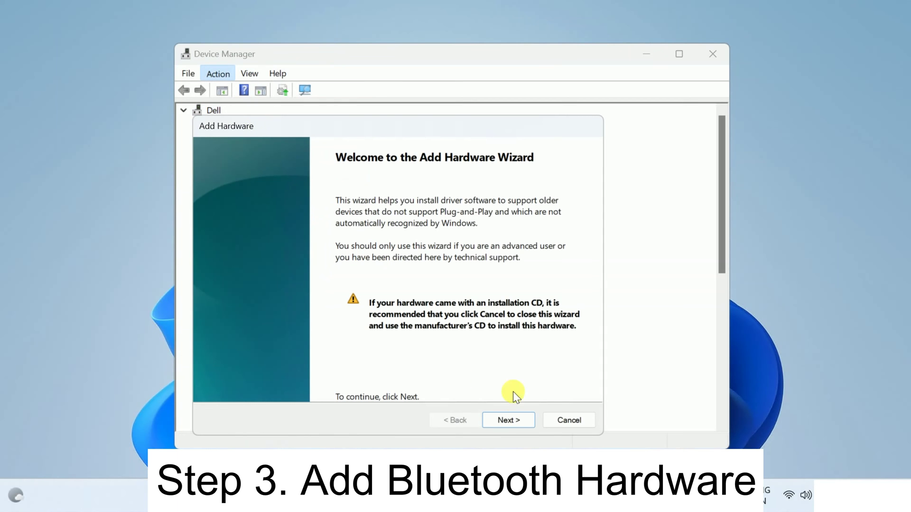
pyautogui.click(509, 423)
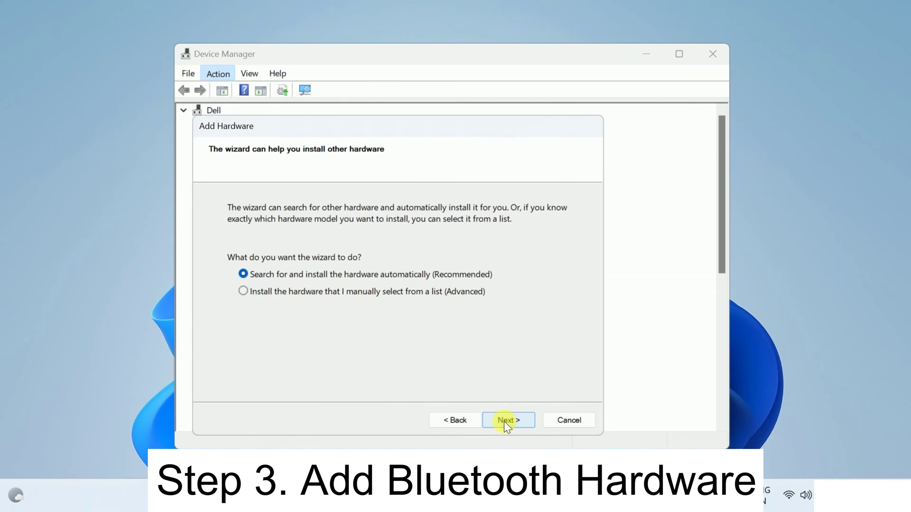
pyautogui.click(267, 291)
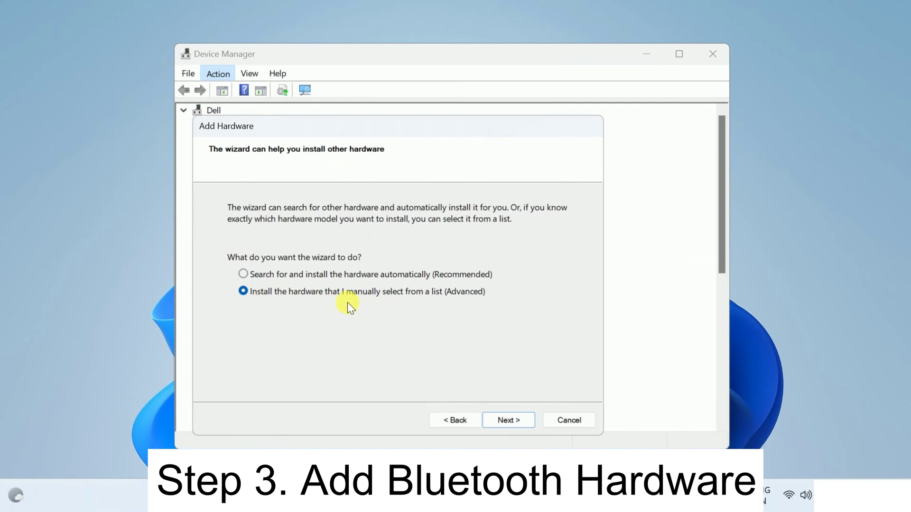
pyautogui.click(507, 420)
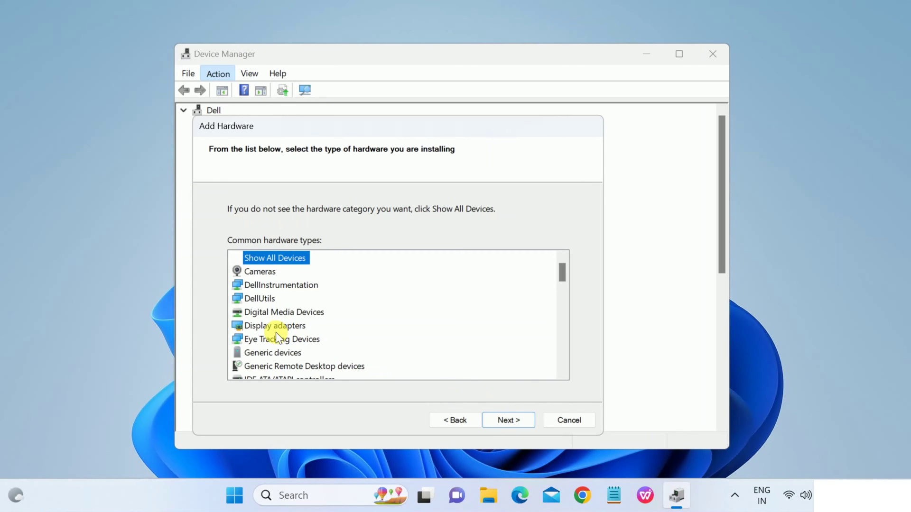
pyautogui.click(268, 308)
pyautogui.press('n')
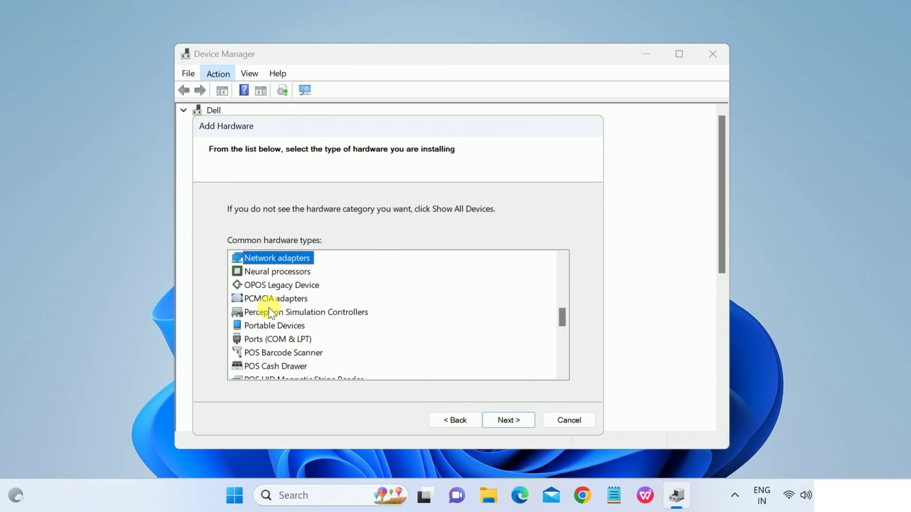
pyautogui.click(498, 421)
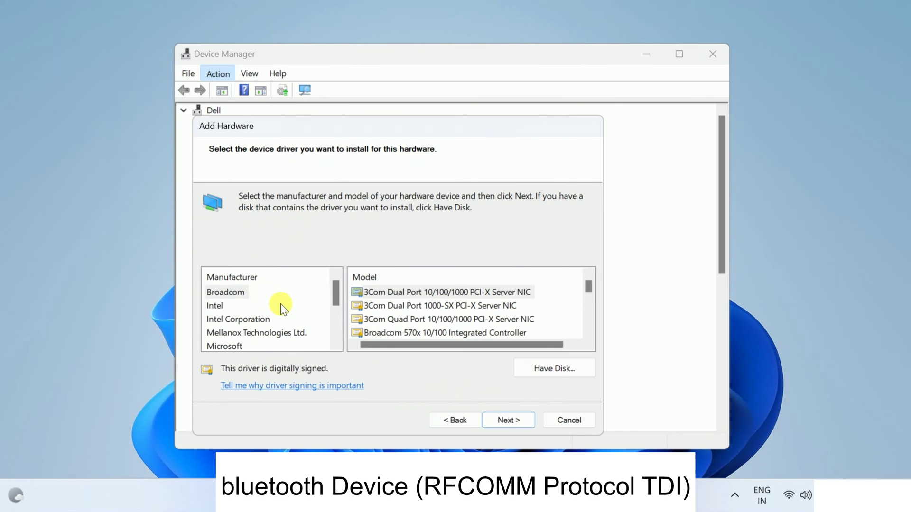
# Browse the Broadcom and Intel Corporation driver models, keeping the Bluetooth devices visible beside the wizard
pyautogui.click(241, 294)
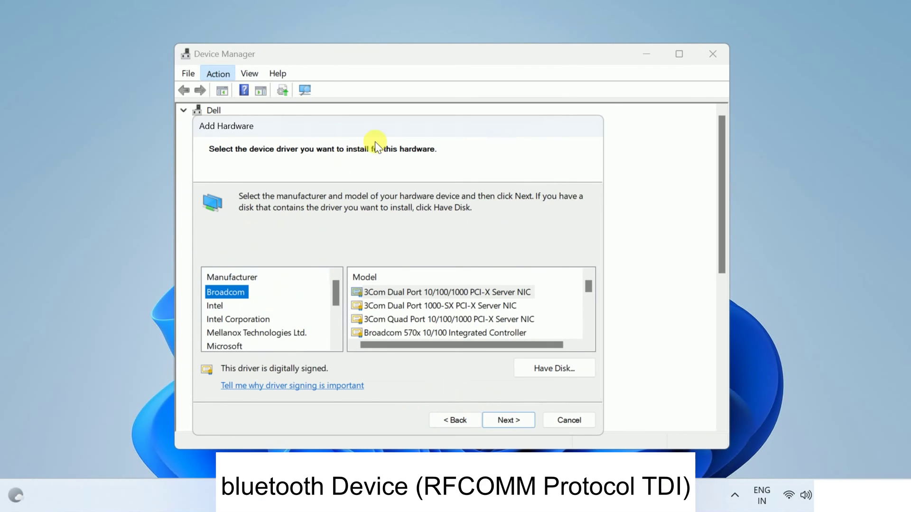
pyautogui.moveTo(431, 149); pyautogui.dragTo(535, 148)
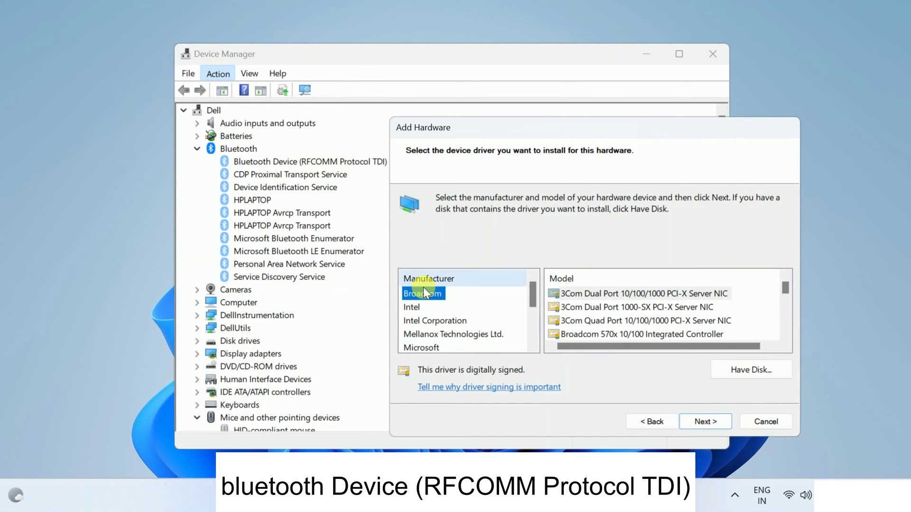
pyautogui.click(574, 304)
pyautogui.press('Down')
pyautogui.press('Down')
pyautogui.press('Down')
pyautogui.press('Down')
pyautogui.press('Down')
pyautogui.press('Down')
pyautogui.press('Down')
pyautogui.press('Down')
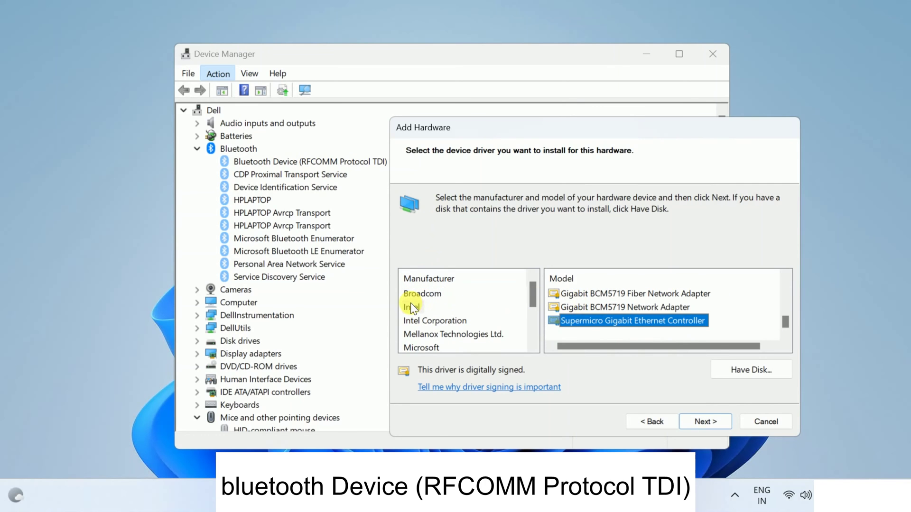
pyautogui.click(422, 319)
pyautogui.scroll(-5, 617, 309)
pyautogui.click(621, 293)
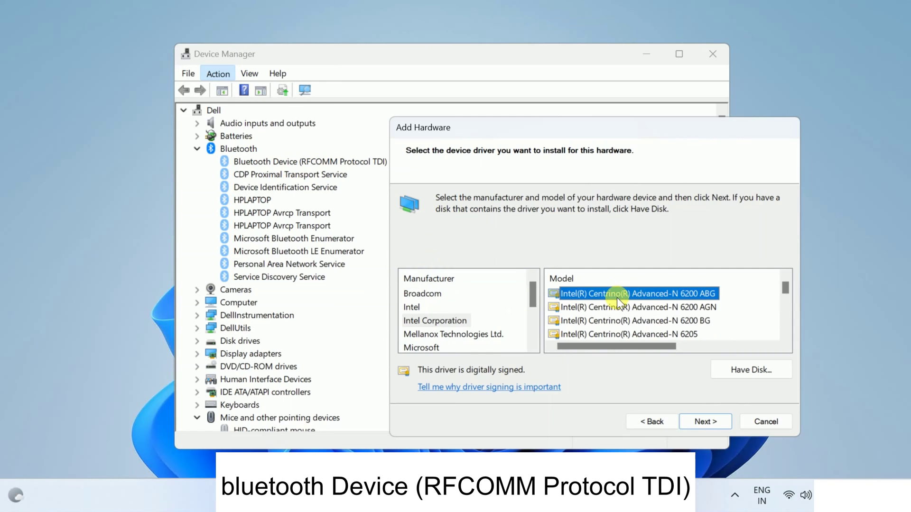
pyautogui.press('Down')
pyautogui.press('Down')
pyautogui.press('Down')
pyautogui.press('Down')
pyautogui.press('Down')
pyautogui.press('Down')
pyautogui.press('Down')
pyautogui.press('Down')
pyautogui.press('Down')
pyautogui.press('Down')
pyautogui.press('Down')
pyautogui.press('Down')
pyautogui.press('Down')
pyautogui.press('Down')
pyautogui.press('Down')
pyautogui.press('Down')
pyautogui.press('Down')
pyautogui.press('Down')
pyautogui.press('Down')
pyautogui.press('Down')
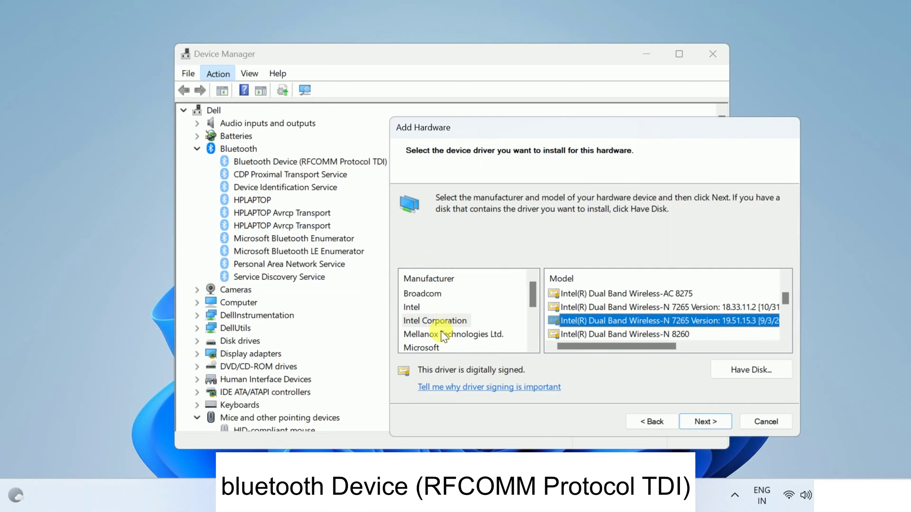
# Browse through the Mellanox Technologies Ltd. adapter models
pyautogui.click(441, 332)
pyautogui.click(639, 294)
pyautogui.press('Down')
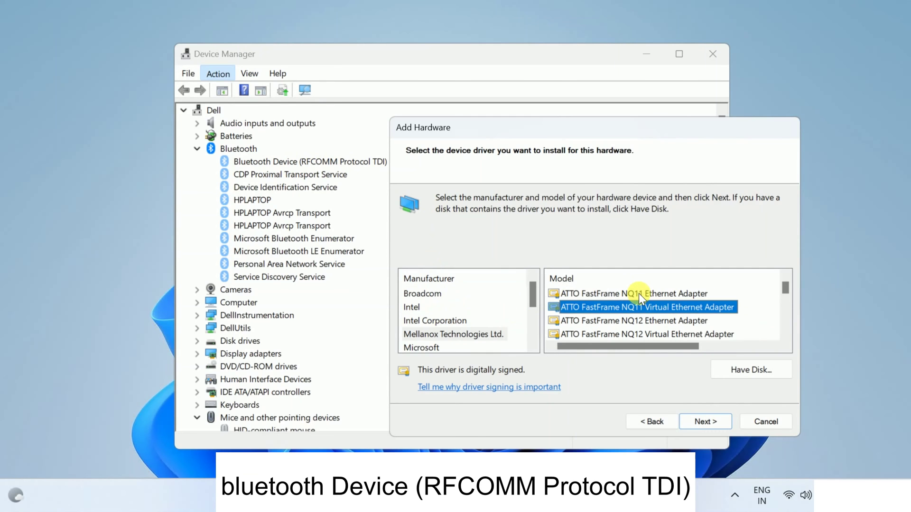
pyautogui.press('Down')
pyautogui.press('Down')
pyautogui.press('Down')
pyautogui.press('Down')
pyautogui.press('Down')
pyautogui.press('Down')
pyautogui.press('Down')
pyautogui.press('Down')
pyautogui.press('Down')
pyautogui.press('Down')
pyautogui.press('Down')
pyautogui.press('Down')
pyautogui.press('Down')
pyautogui.press('Down')
pyautogui.press('Down')
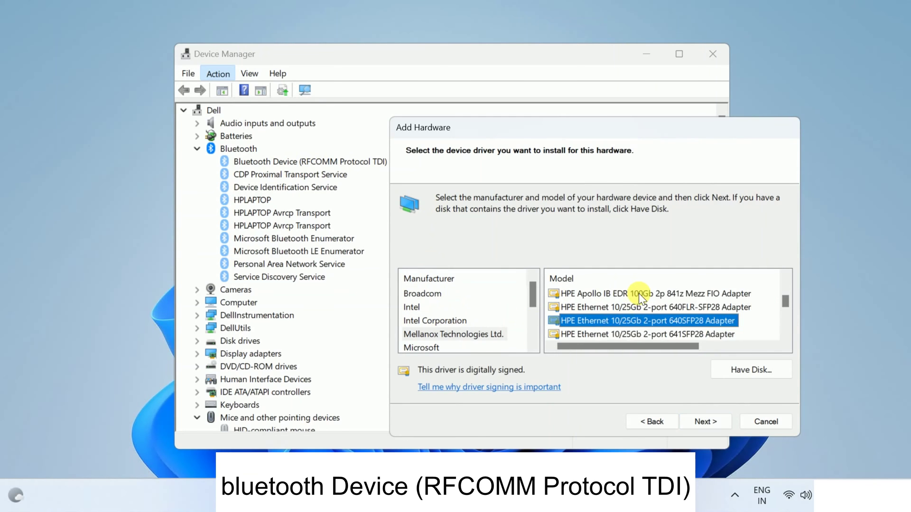
pyautogui.press('Down')
pyautogui.press('Down')
pyautogui.press('Down')
# Browse Microsoft's adapter models to the end, then the later manufacturers down to WireGuard LLC
pyautogui.click(428, 347)
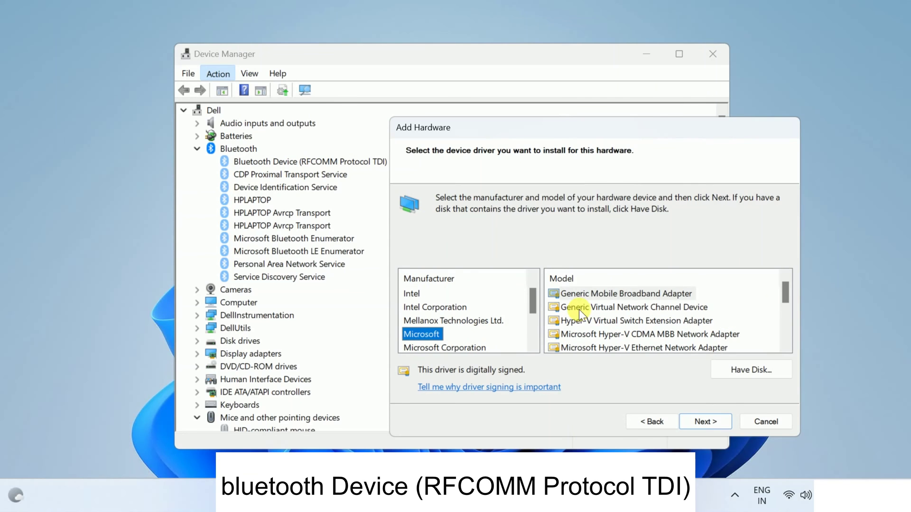
pyautogui.click(597, 295)
pyautogui.press('Down')
pyautogui.press('End')
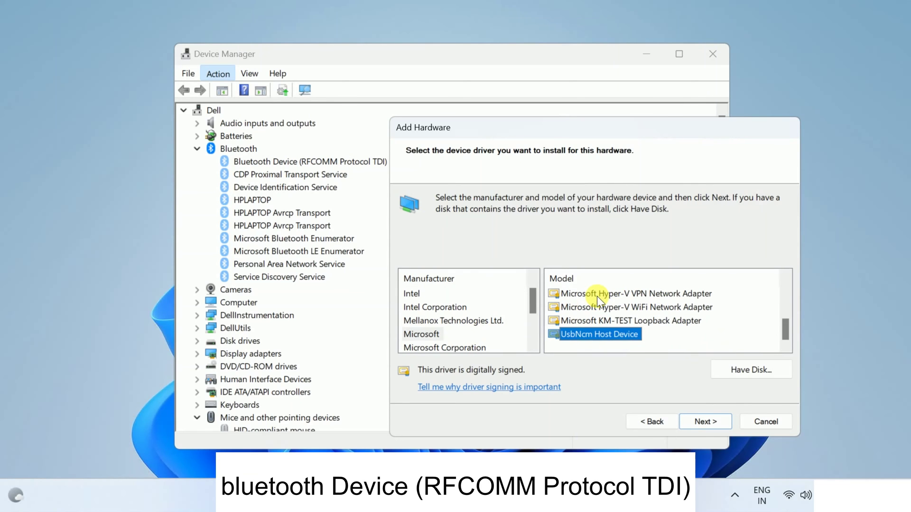
pyautogui.click(460, 334)
pyautogui.press('Down')
pyautogui.press('Down')
pyautogui.press('Down')
pyautogui.press('Down')
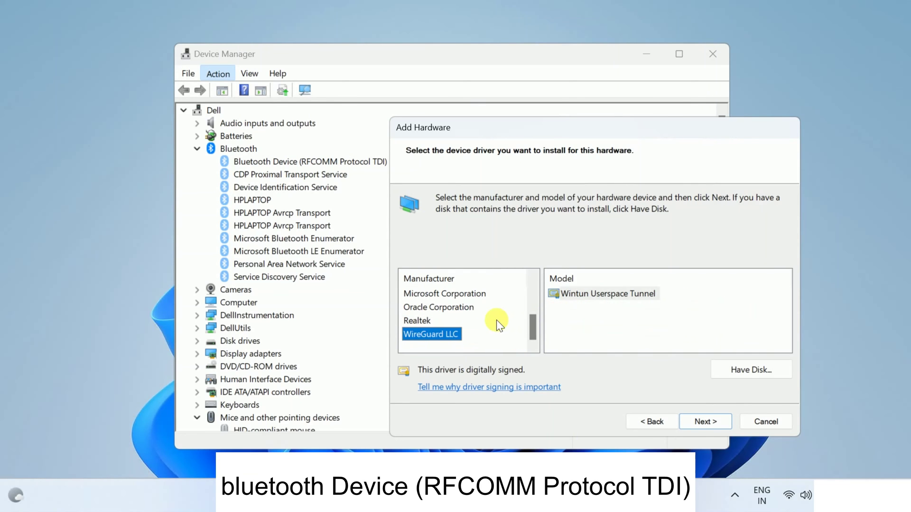
# Choose Microsoft's Generic Mobile Broadband Adapter for installation, then cancel the Add Hardware wizard
pyautogui.click(290, 164)
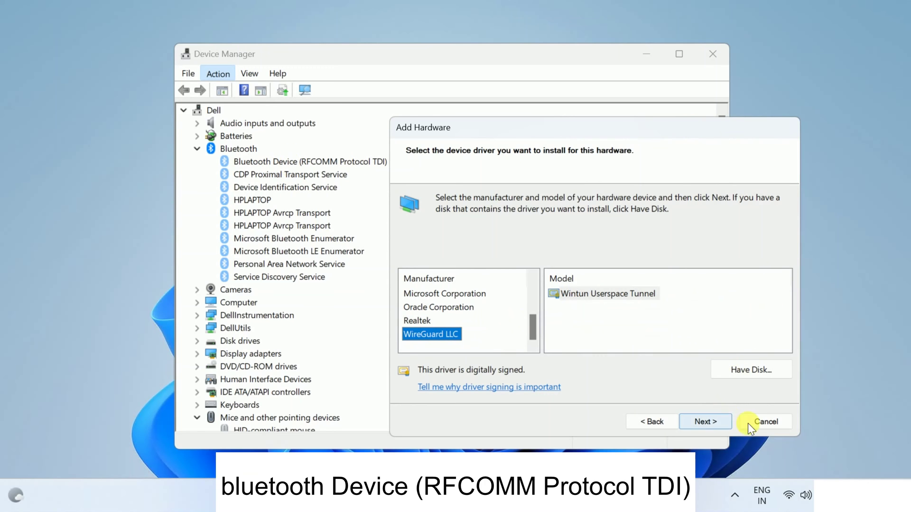
pyautogui.click(764, 421)
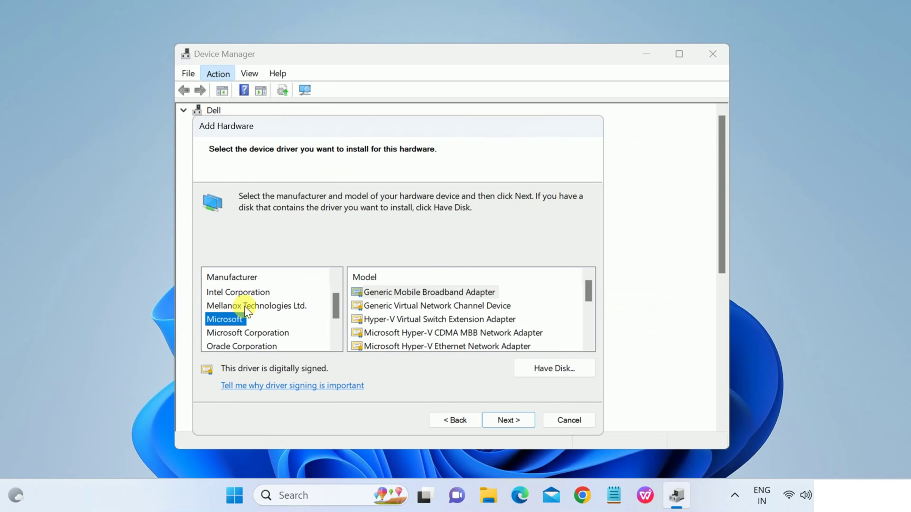
pyautogui.click(446, 292)
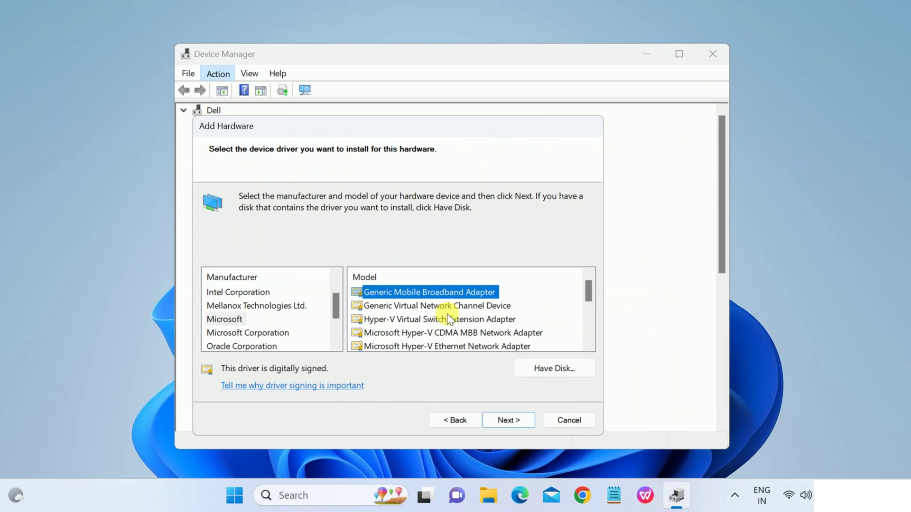
pyautogui.click(509, 421)
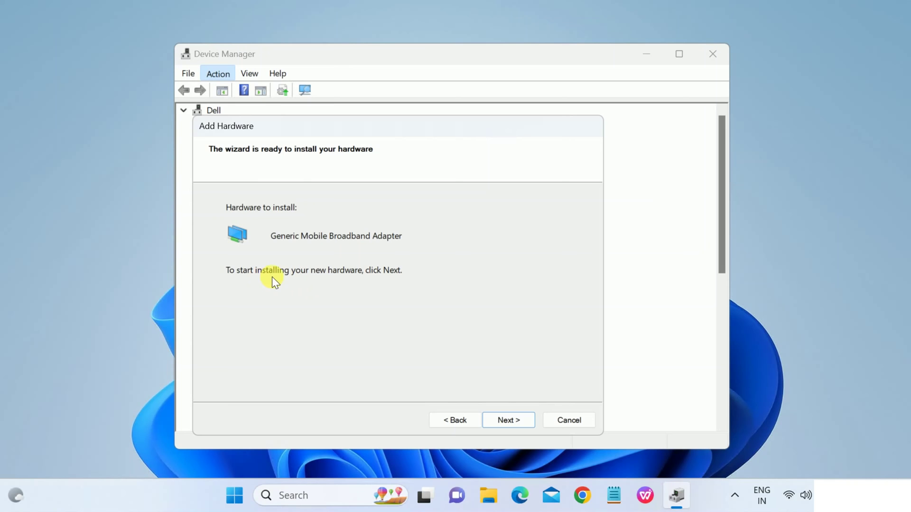
pyautogui.click(571, 419)
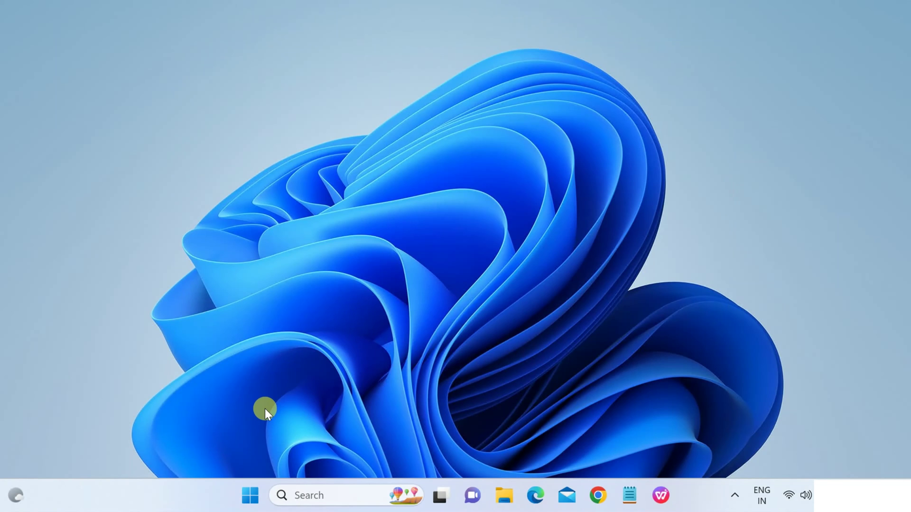
# Show the Start menu's power options: Sleep, Hibernate, Shut down and Restart
pyautogui.click(245, 499)
pyautogui.click(628, 446)
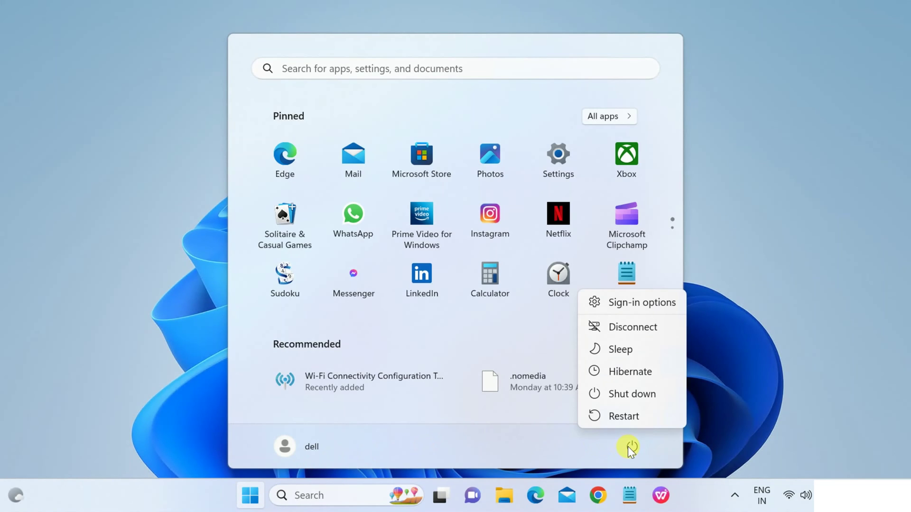